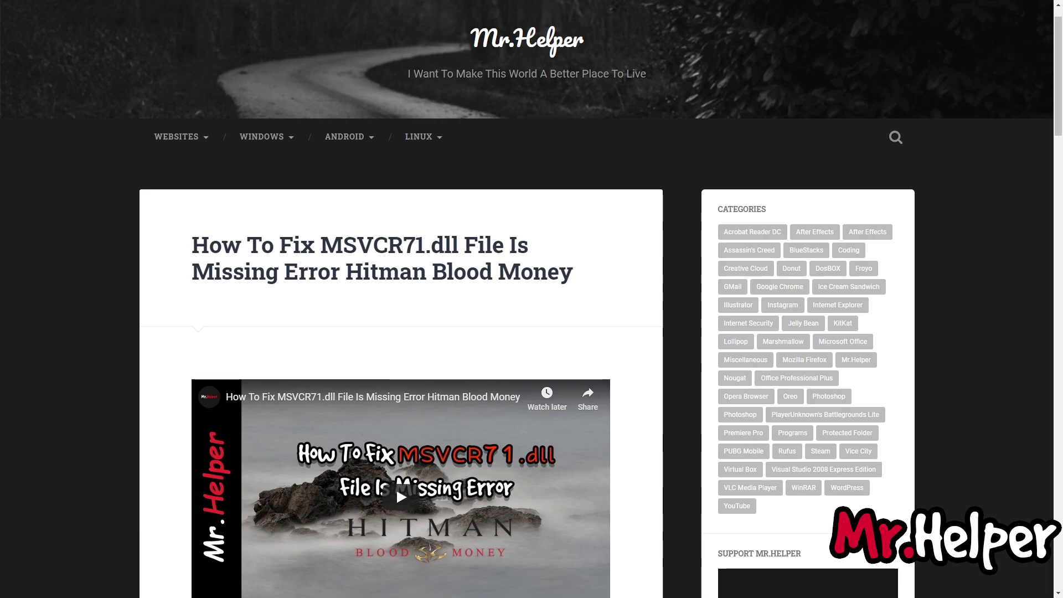
# Step: Scroll the Mr.Helper article down to its Download Link section and highlight that heading
pyautogui.scroll(-4, 671, 178)
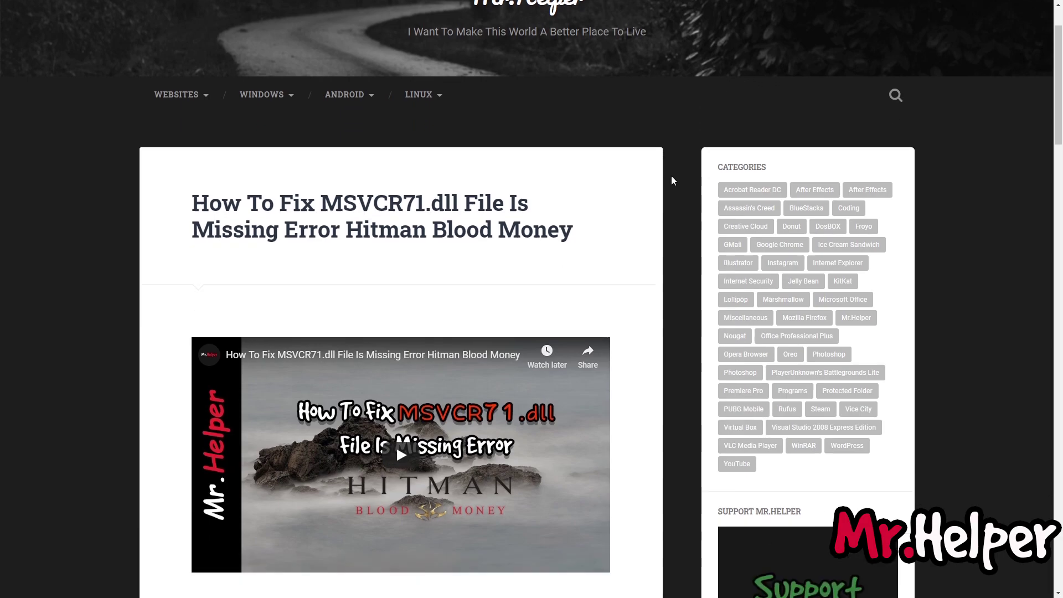
pyautogui.scroll(-11, 671, 177)
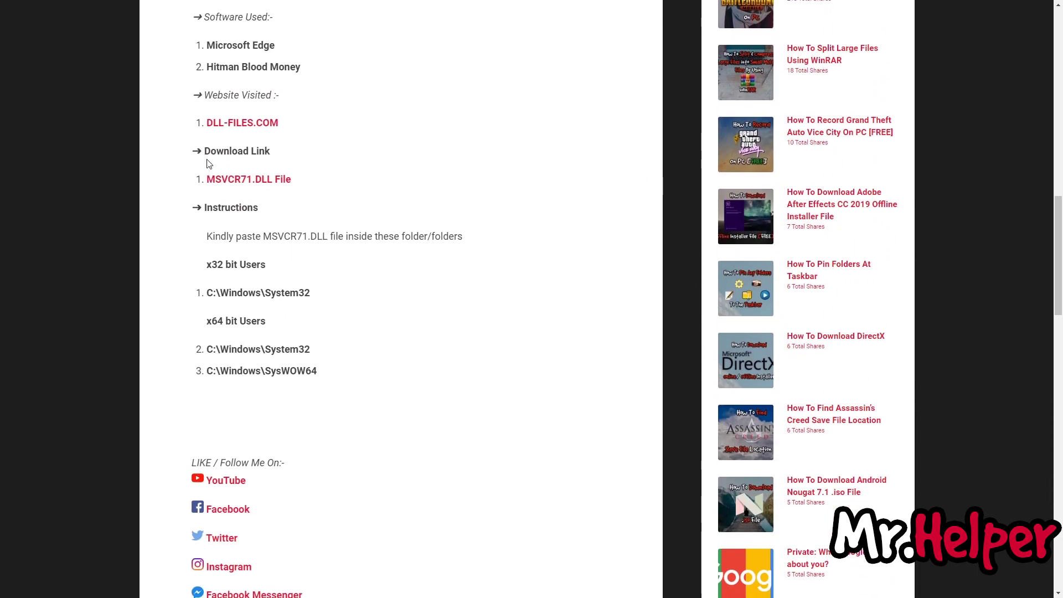
pyautogui.moveTo(205, 157); pyautogui.dragTo(303, 164)
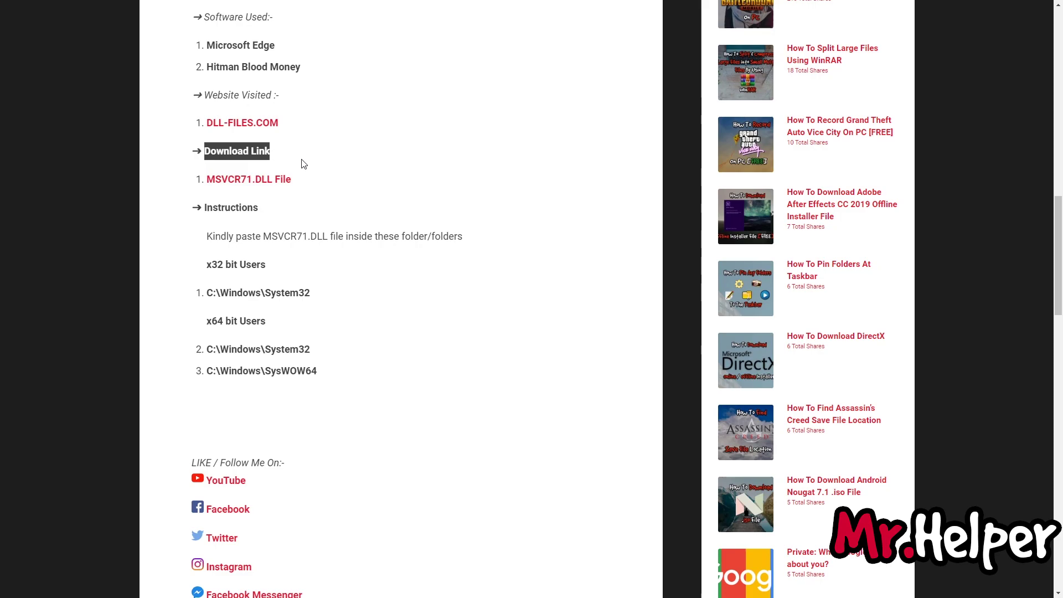
# Step: Download msvcr71.dll version 7.10.7031.4 from DLL-FILES.COM, saving msvcr71.zip into Downloads
pyautogui.click(260, 184)
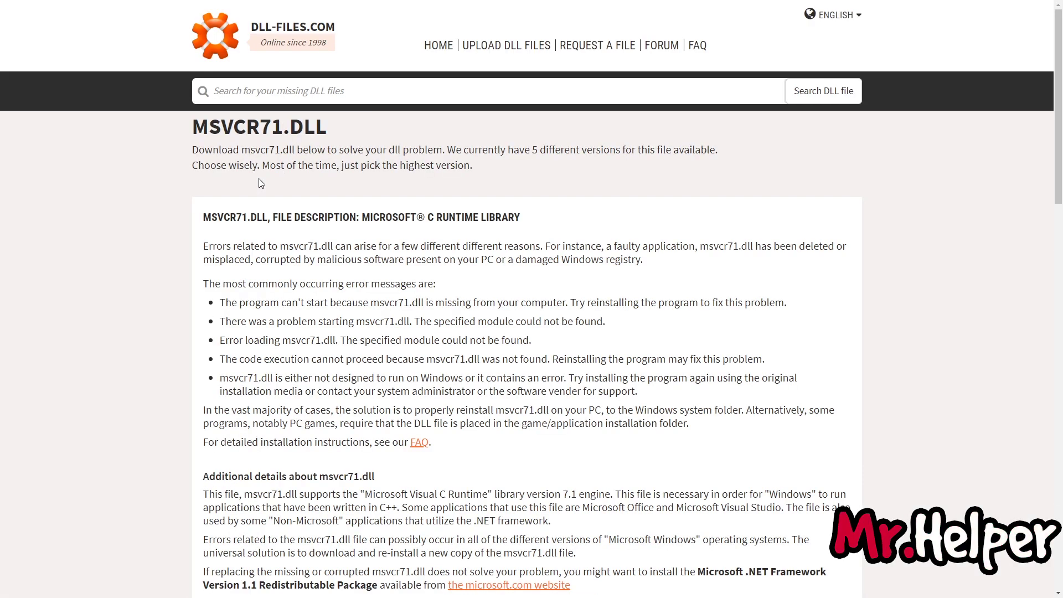
pyautogui.scroll(-5, 259, 183)
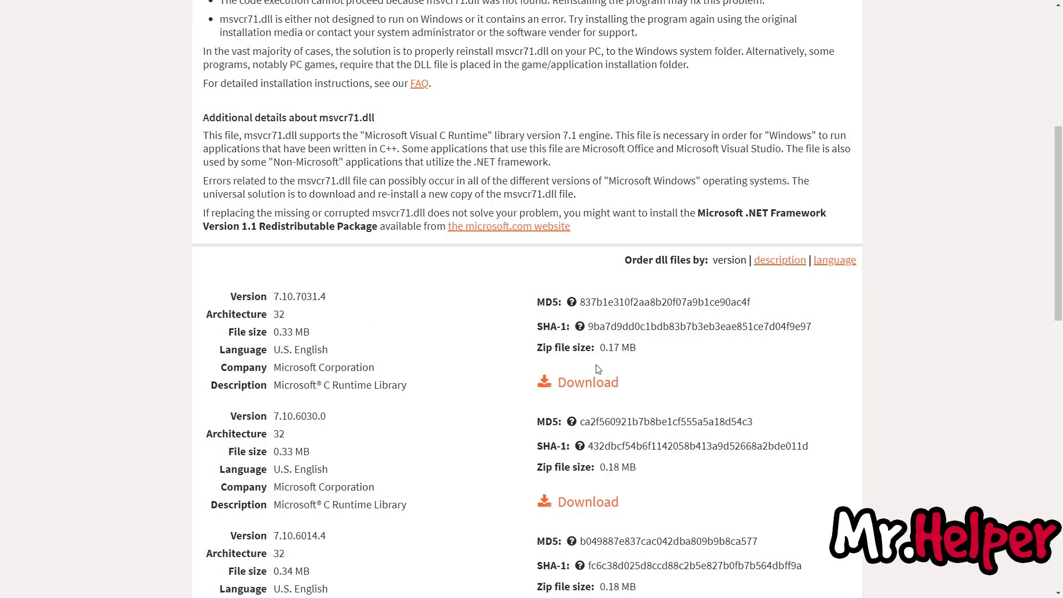
pyautogui.click(597, 388)
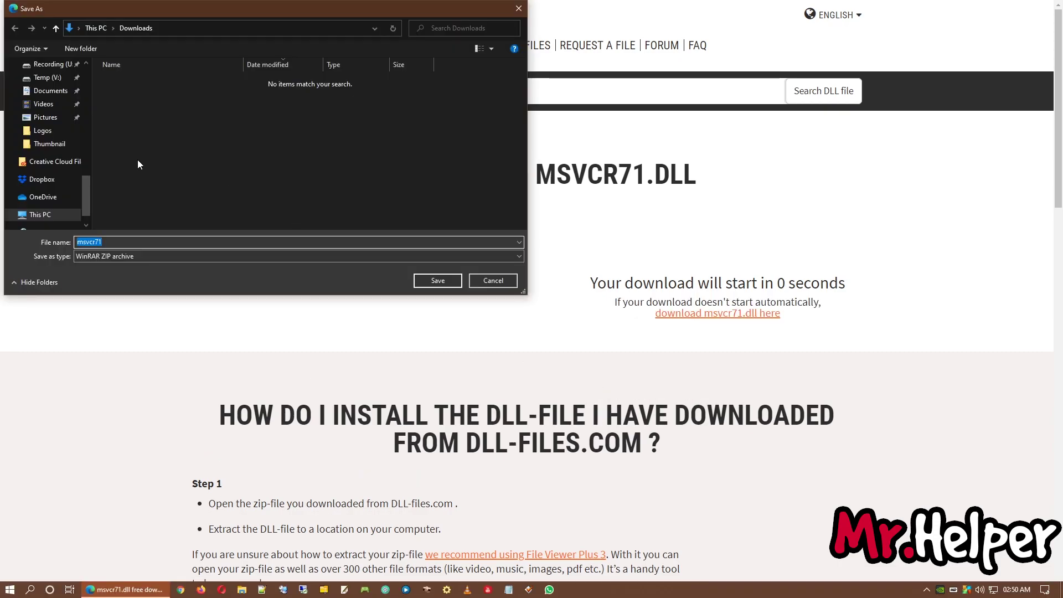
pyautogui.scroll(8, 28, 139)
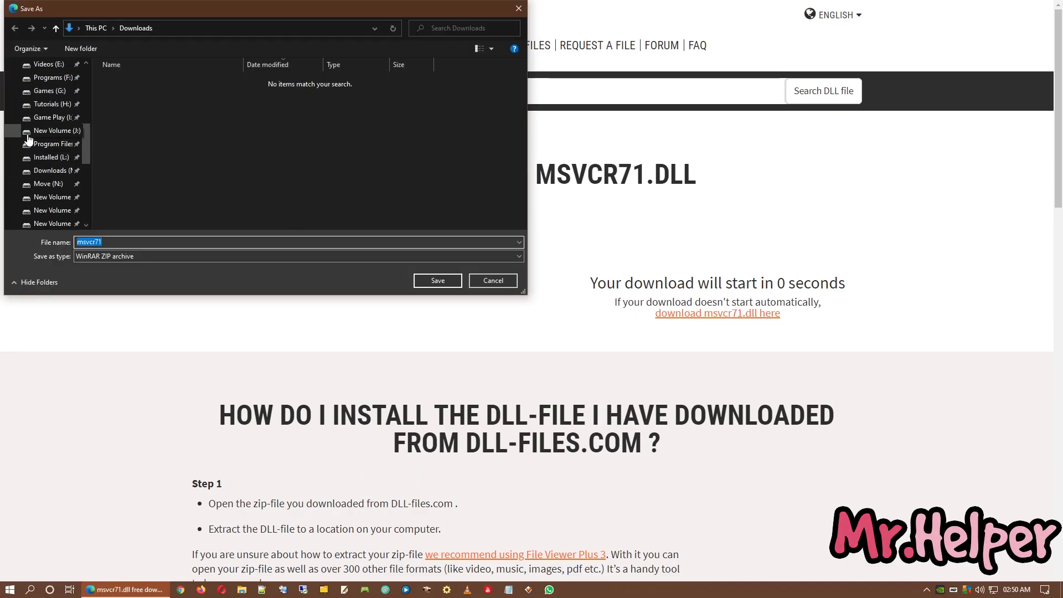
pyautogui.scroll(2, 29, 139)
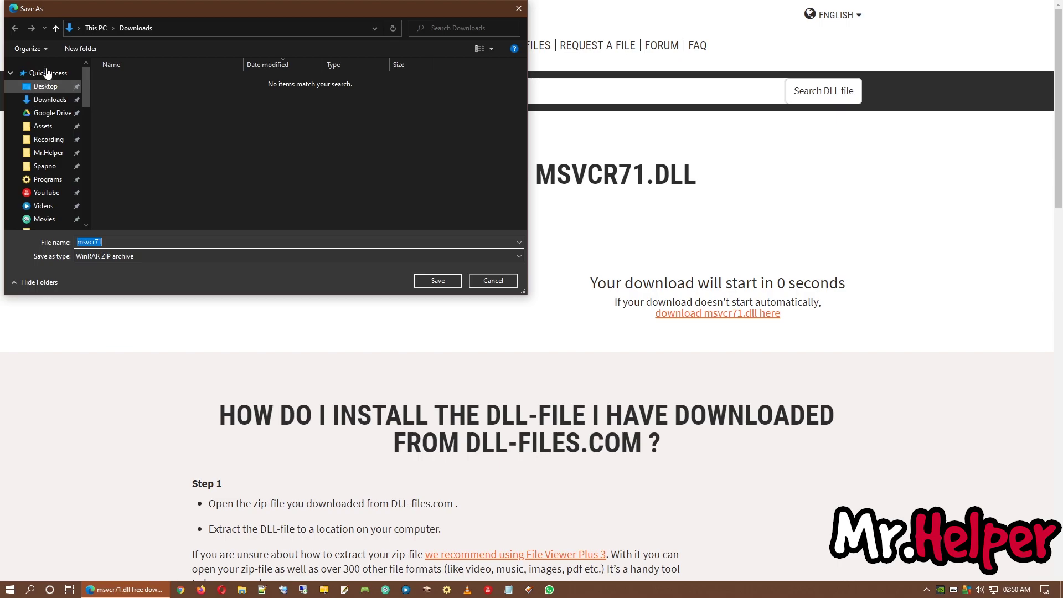
pyautogui.click(49, 100)
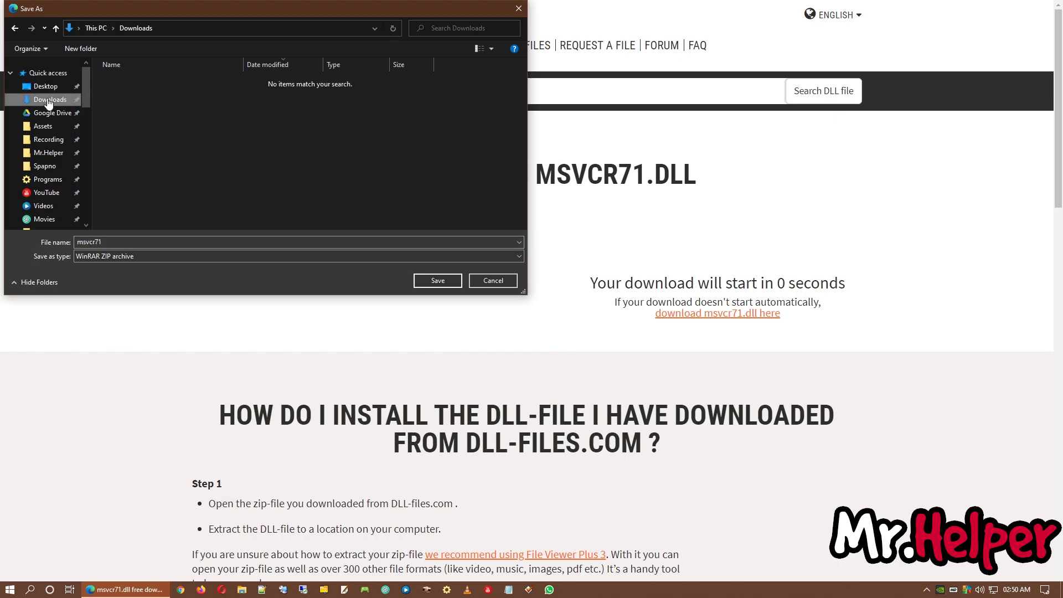
pyautogui.click(420, 281)
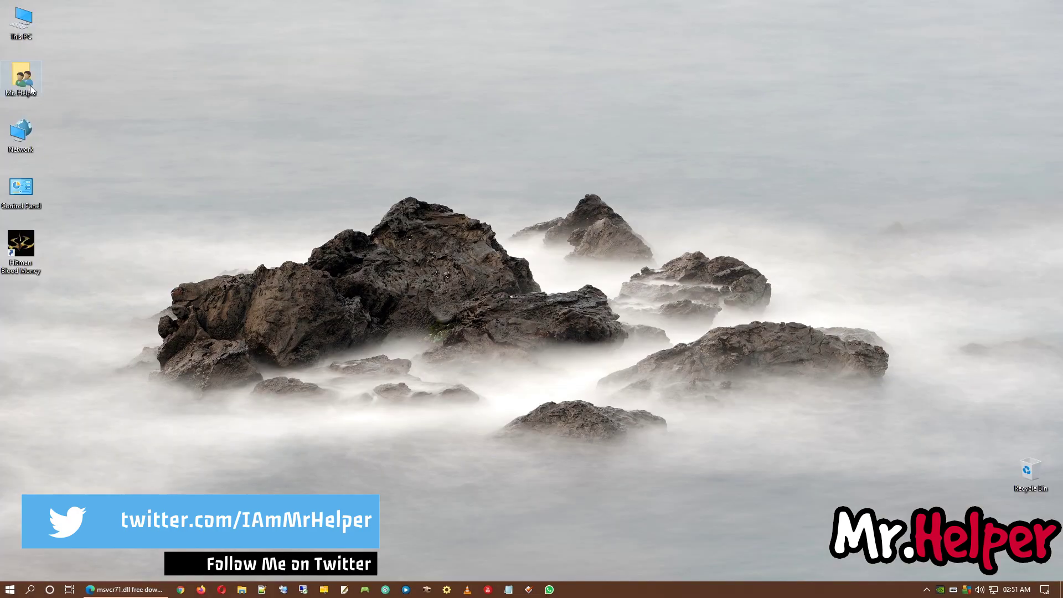
# Step: Cut the msvcr71 archive from Downloads and paste it onto the desktop
pyautogui.doubleClick(25, 33)
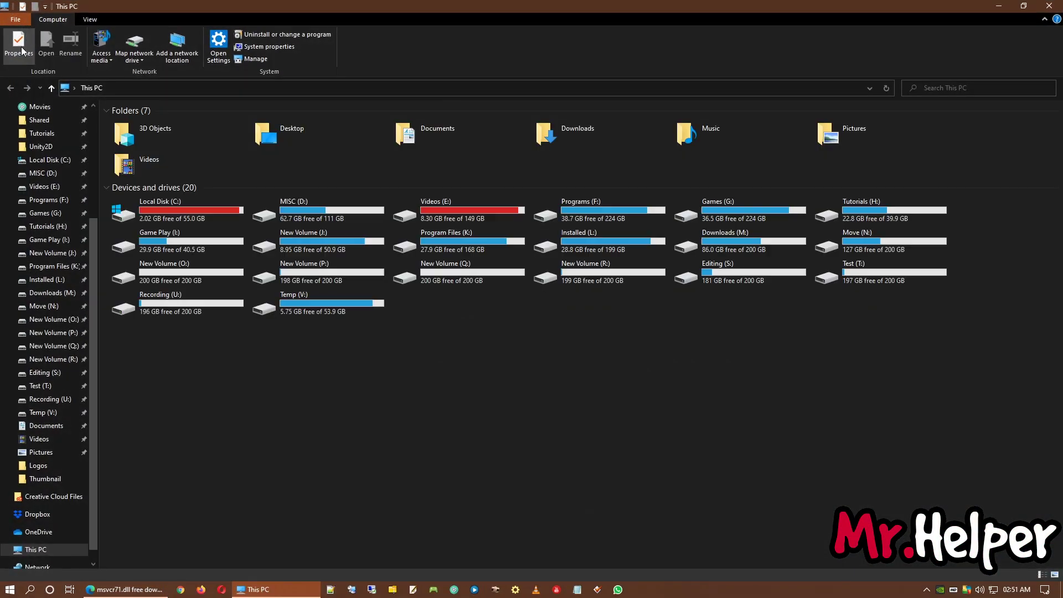
pyautogui.scroll(3, 18, 172)
pyautogui.click(46, 142)
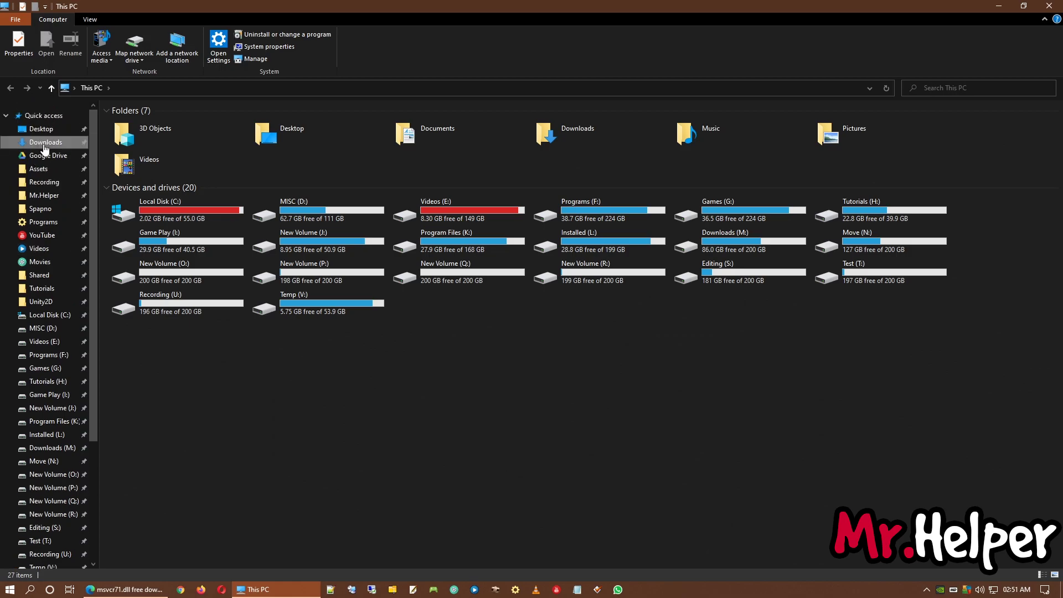
pyautogui.click(154, 144)
pyautogui.hotkey('ctrl', 'x')
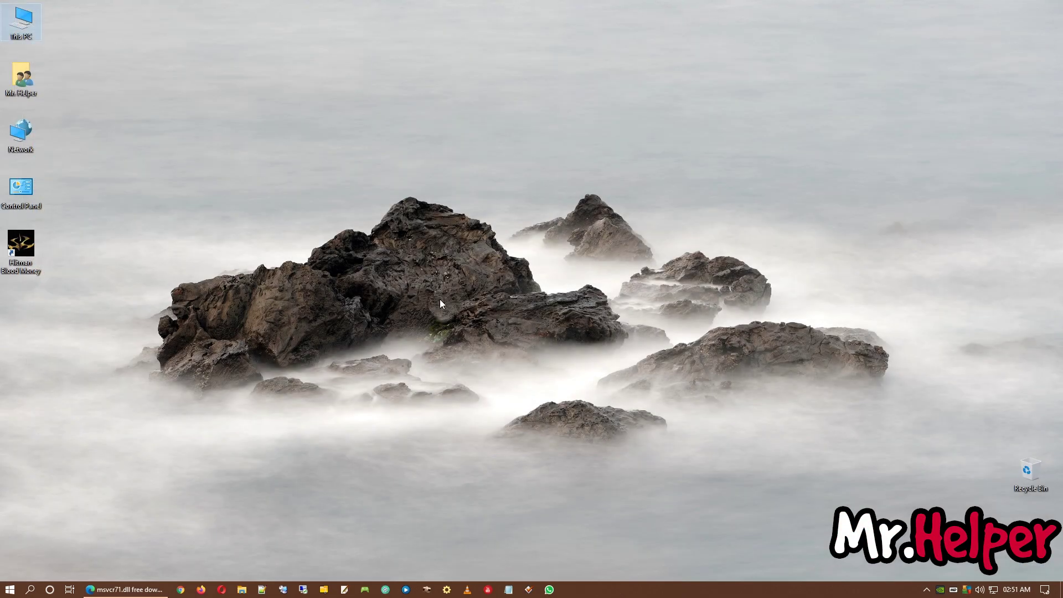
pyautogui.hotkey('ctrl', 'v')
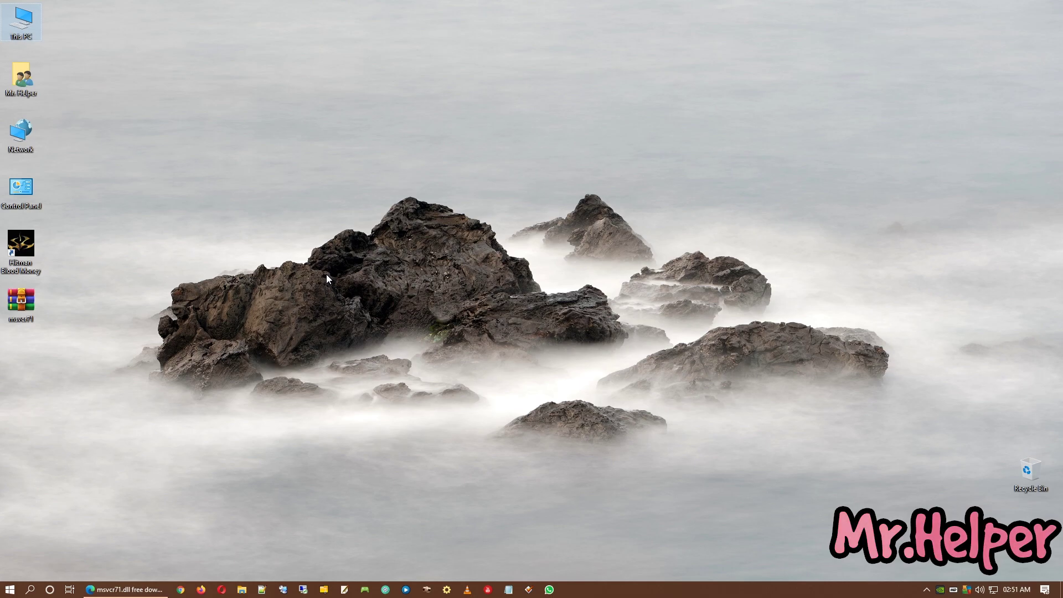
# Step: Open the msvcr71 archive with Windows Explorer and move its window to the right
pyautogui.rightClick(24, 308)
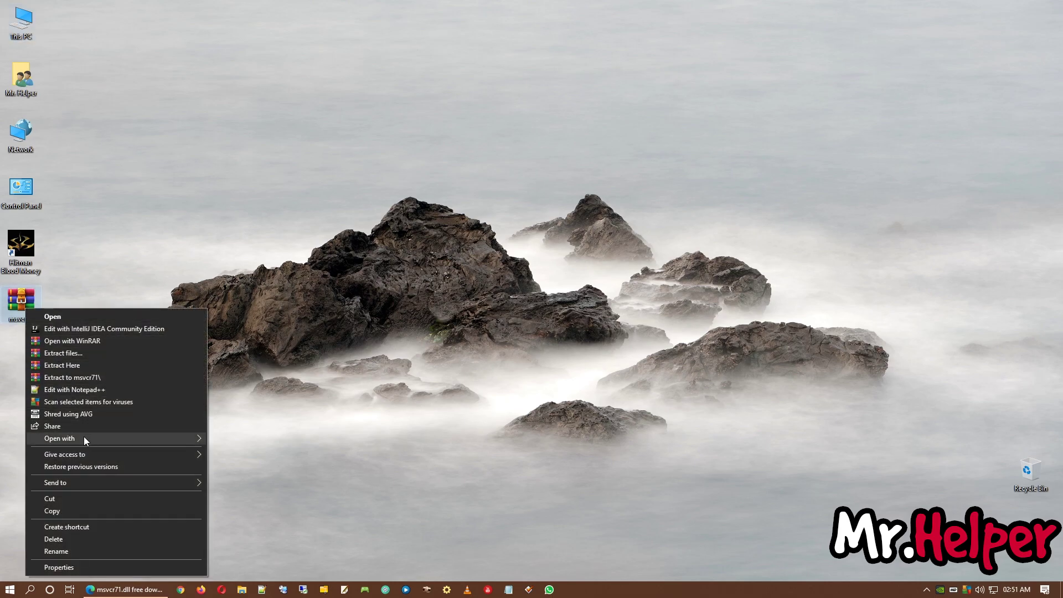
pyautogui.moveTo(68, 441)
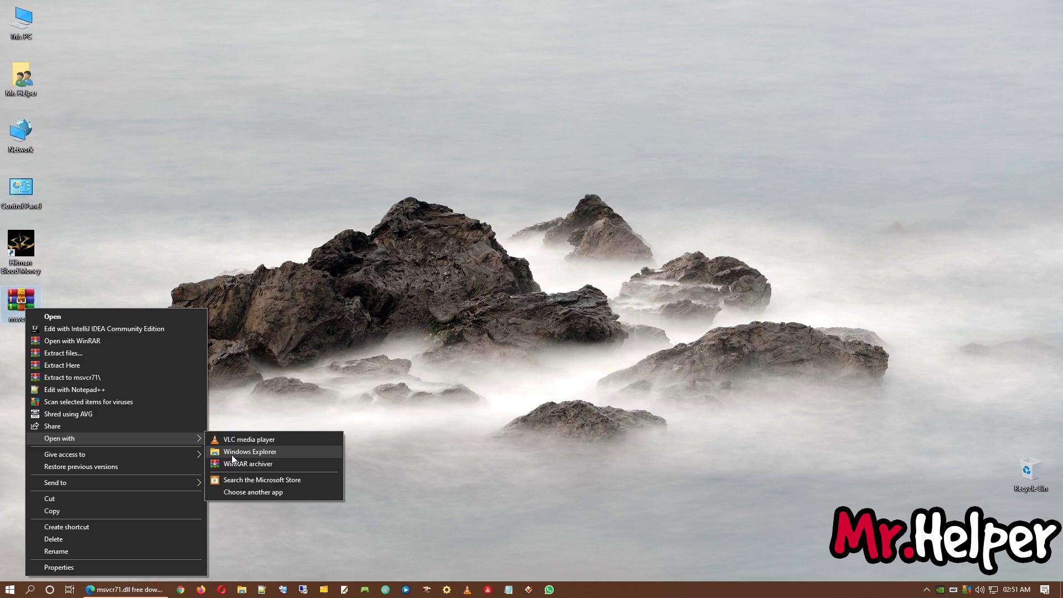
pyautogui.click(249, 452)
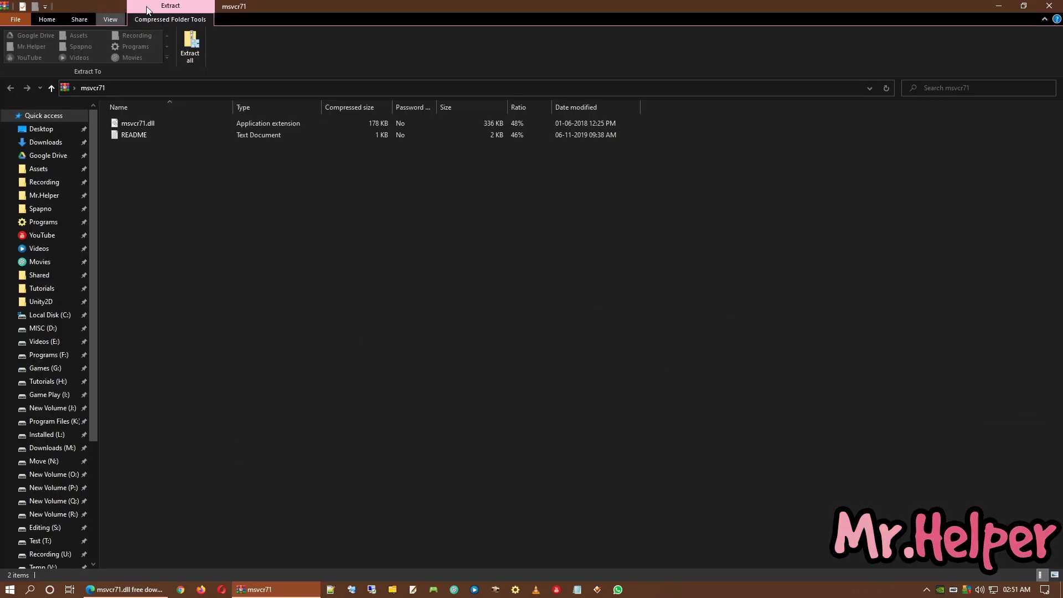
pyautogui.moveTo(489, 7); pyautogui.dragTo(619, 121)
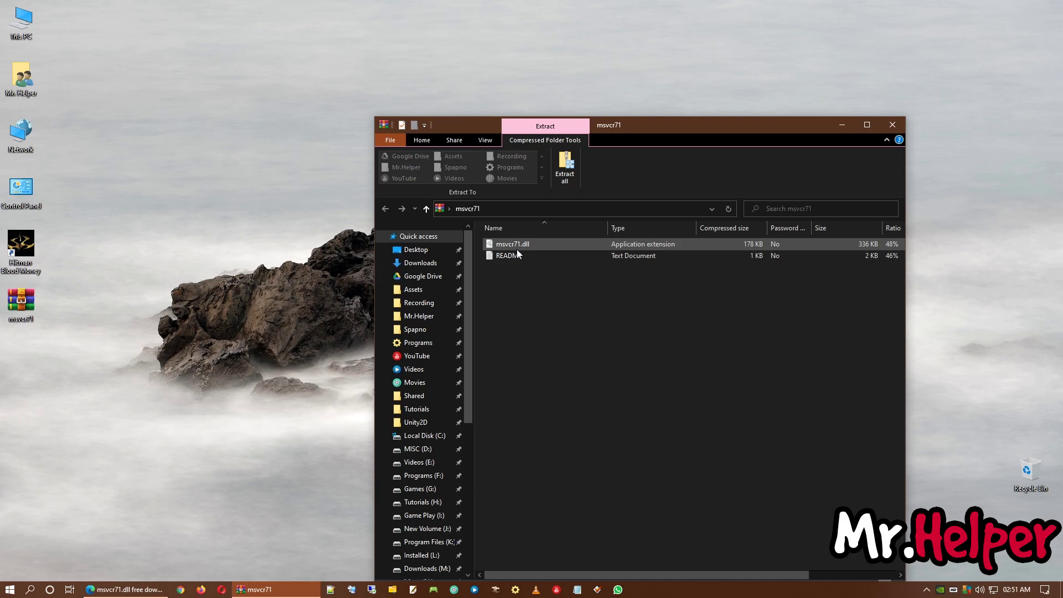
# Step: Drag msvcr71.dll from the archive onto the desktop, then reselect the README file
pyautogui.moveTo(512, 245); pyautogui.dragTo(249, 290)
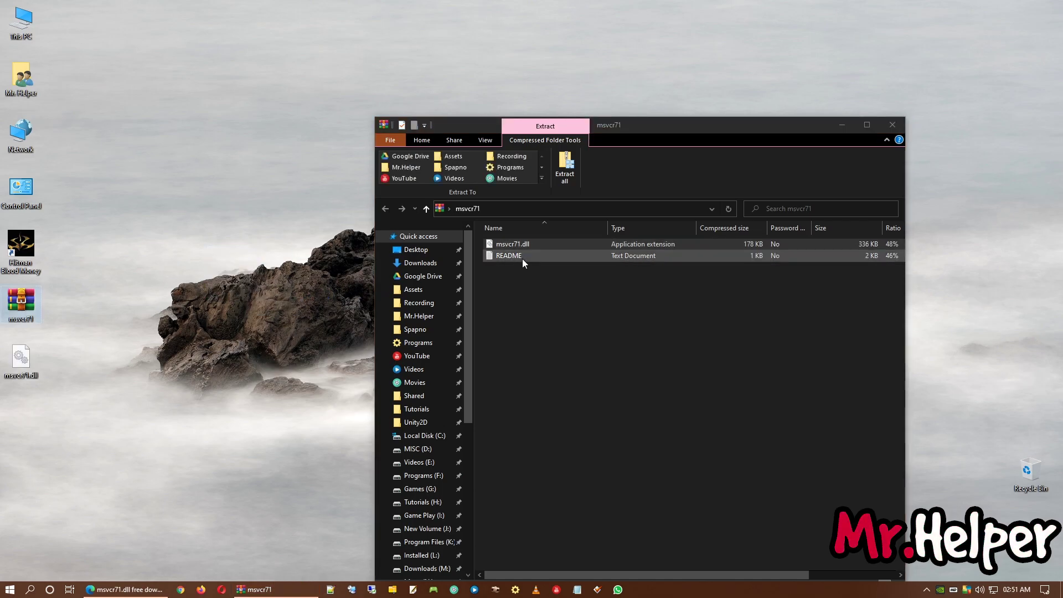
pyautogui.hotkey('alt', 'F4')
pyautogui.click(259, 588)
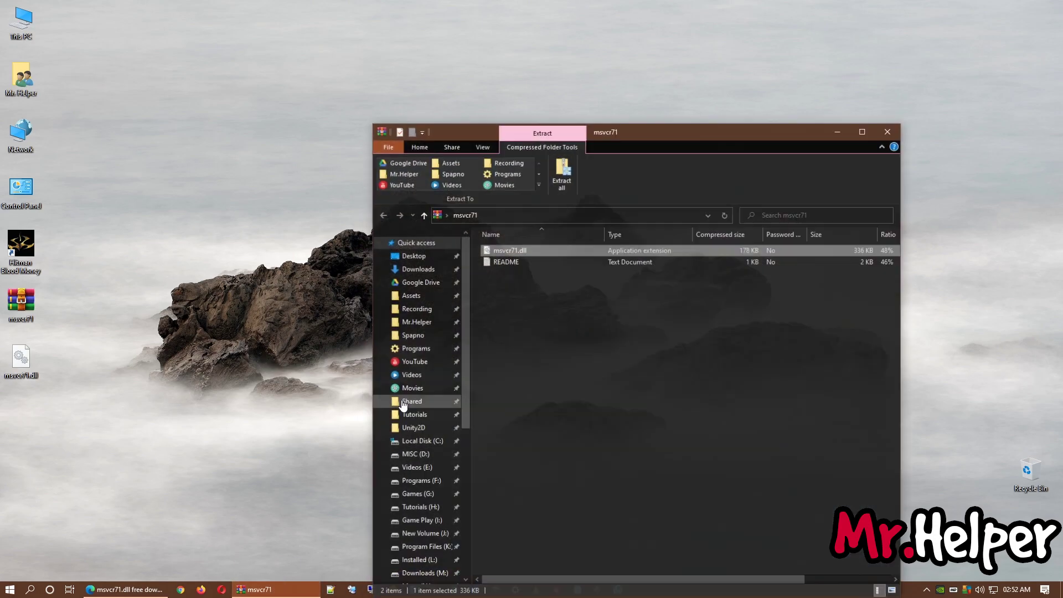
pyautogui.click(510, 258)
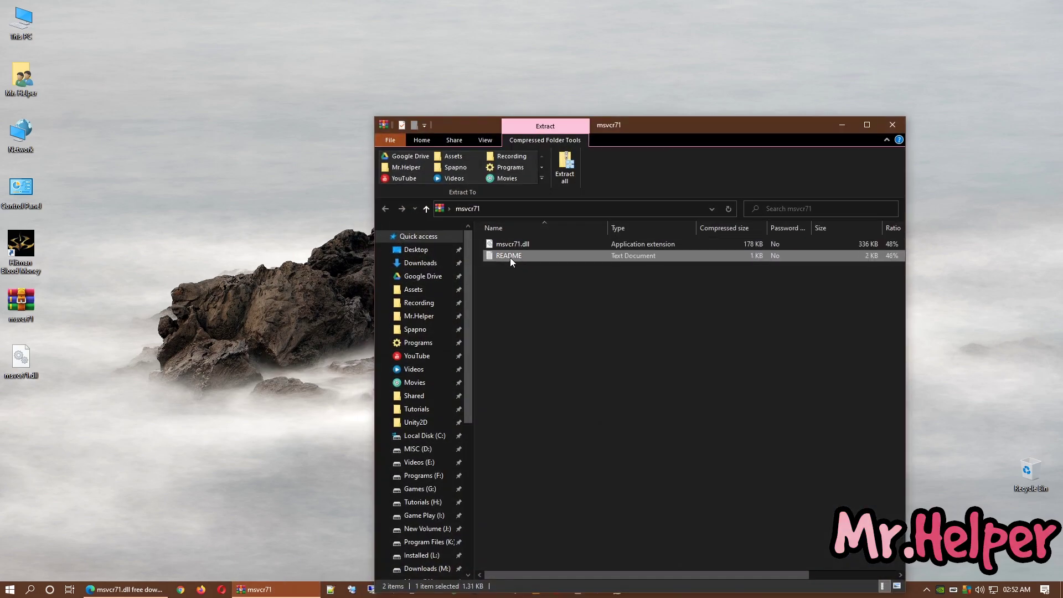
# Step: Open the archive's README in Notepad, read it, then close it
pyautogui.doubleClick(509, 258)
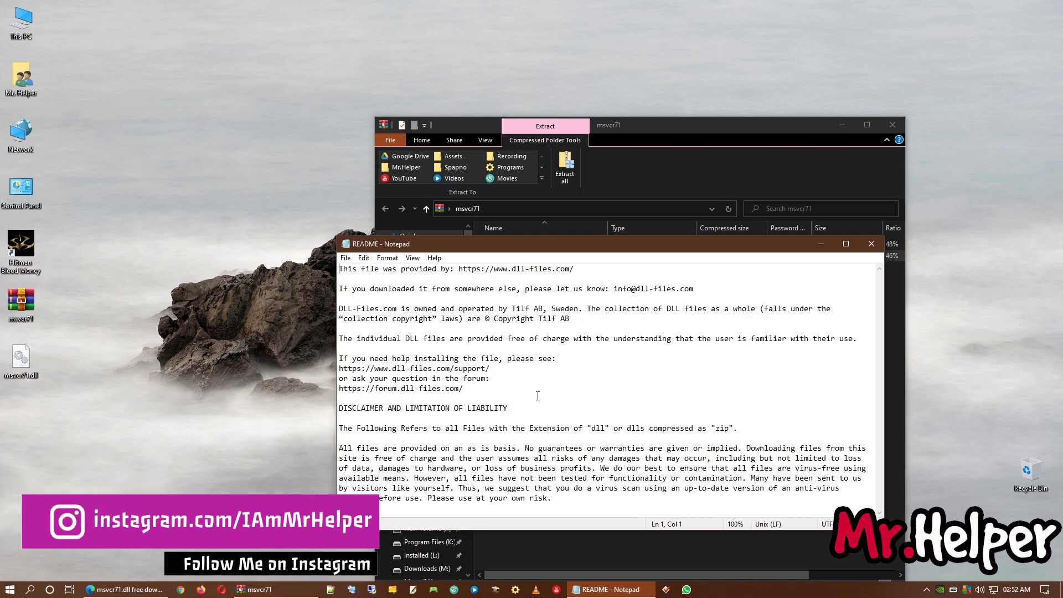
pyautogui.click(871, 244)
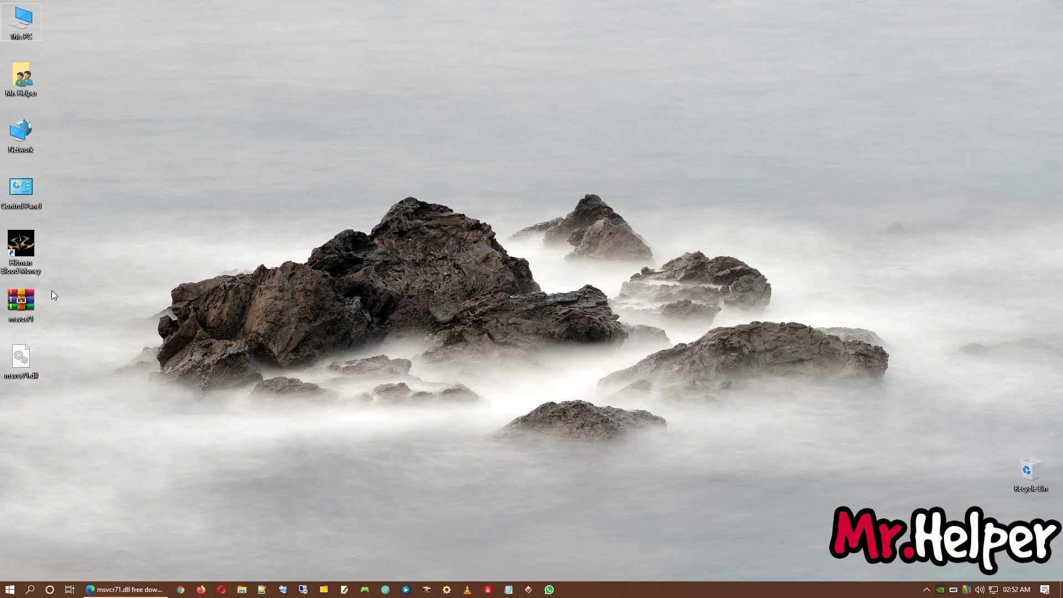
# Step: Open the Hitman Blood Money install folder from its shortcut and copy the desktop msvcr71.dll
pyautogui.rightClick(25, 265)
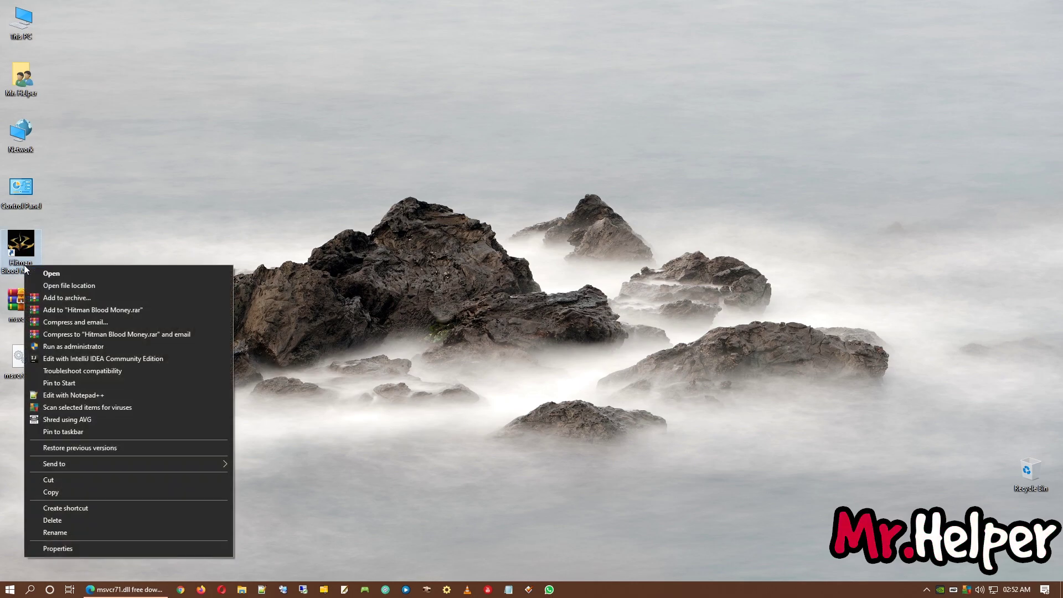
pyautogui.click(124, 285)
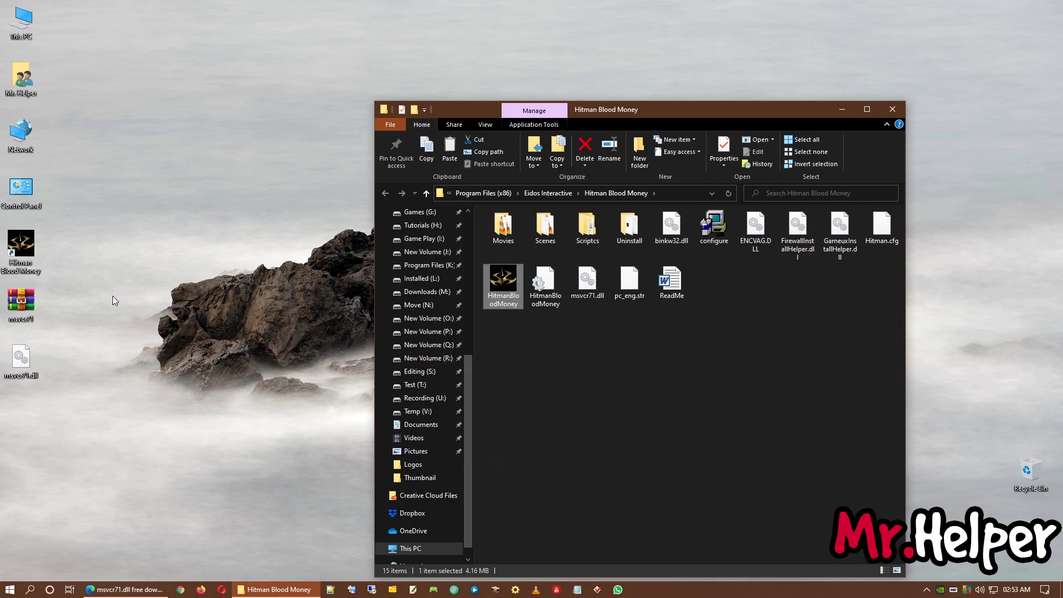
pyautogui.rightClick(24, 369)
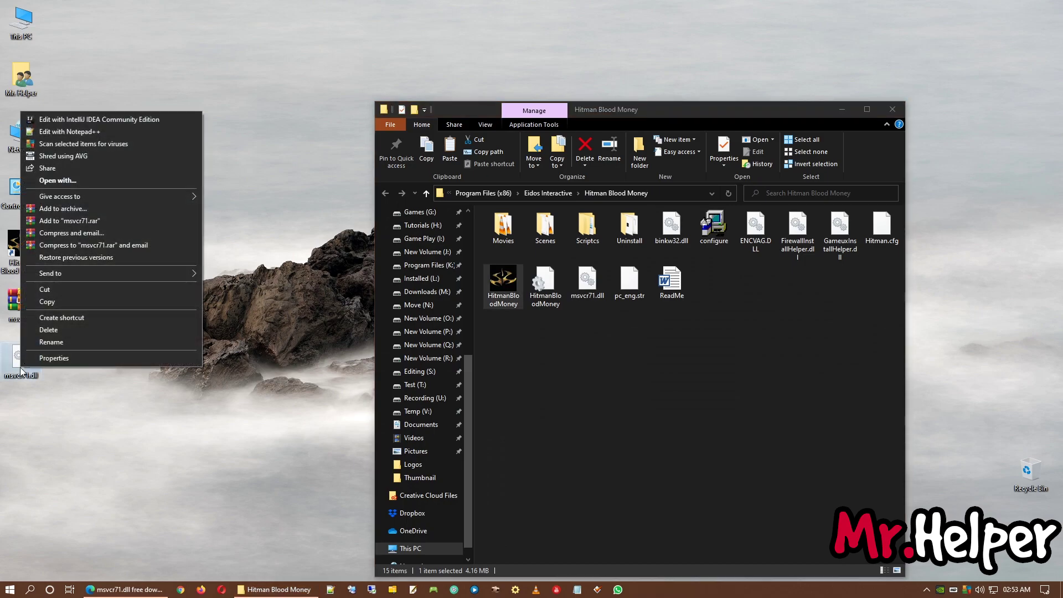
pyautogui.click(68, 301)
pyautogui.rightClick(724, 335)
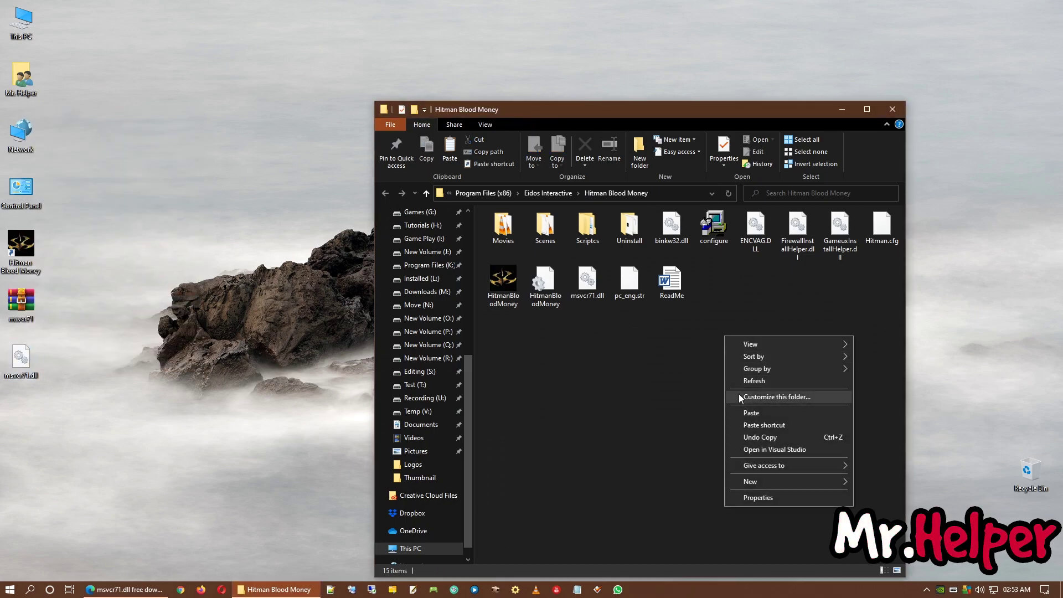
# Step: Paste msvcr71.dll into the Hitman Blood Money folder, replacing the existing copy
pyautogui.click(750, 413)
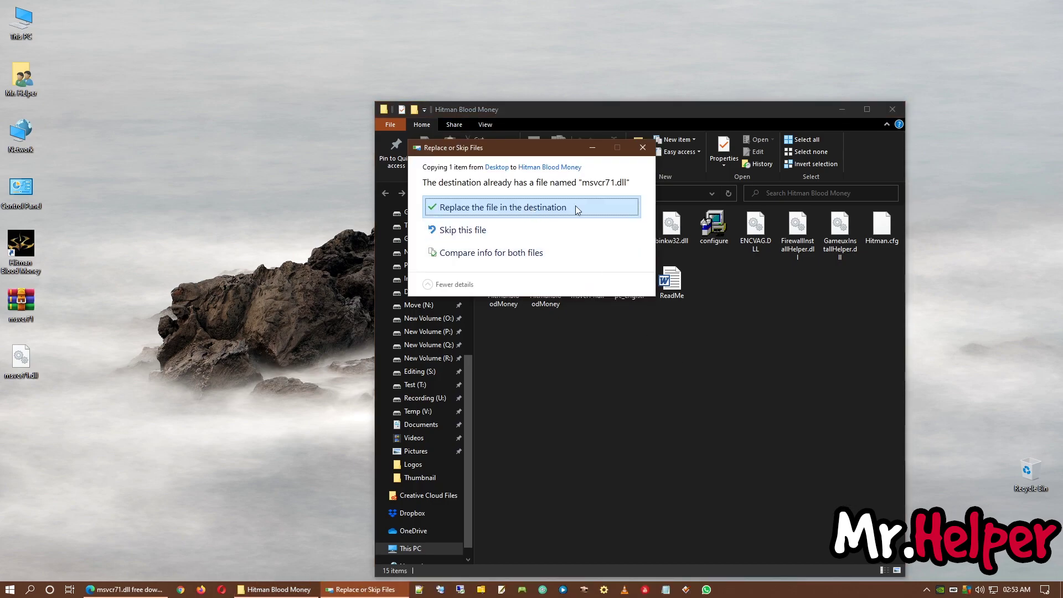
pyautogui.moveTo(536, 148)
pyautogui.mouseDown()
pyautogui.moveTo(662, 411)
pyautogui.moveTo(725, 349)
pyautogui.mouseUp()
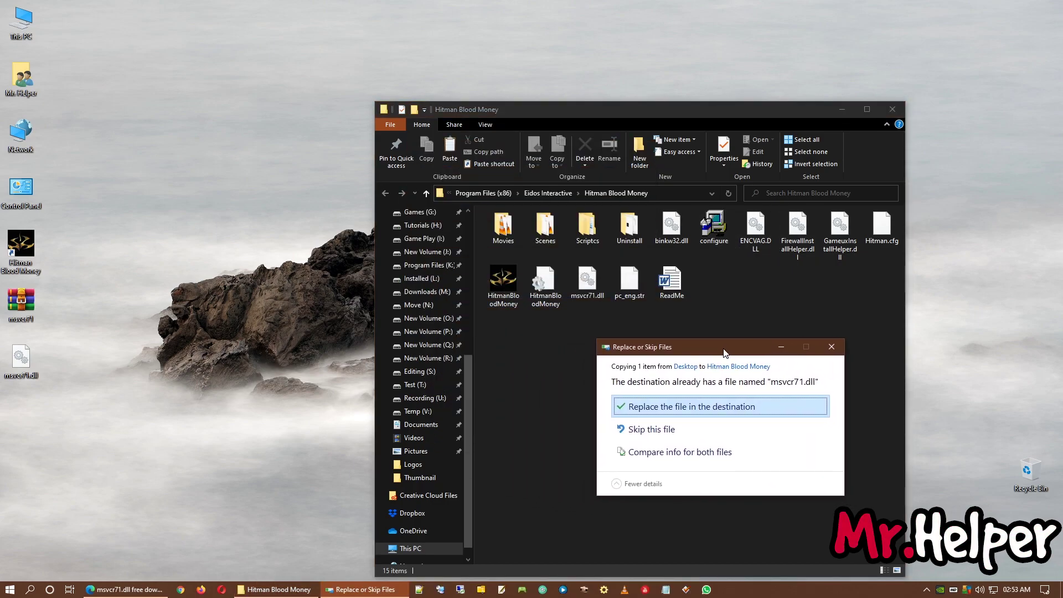
pyautogui.click(645, 407)
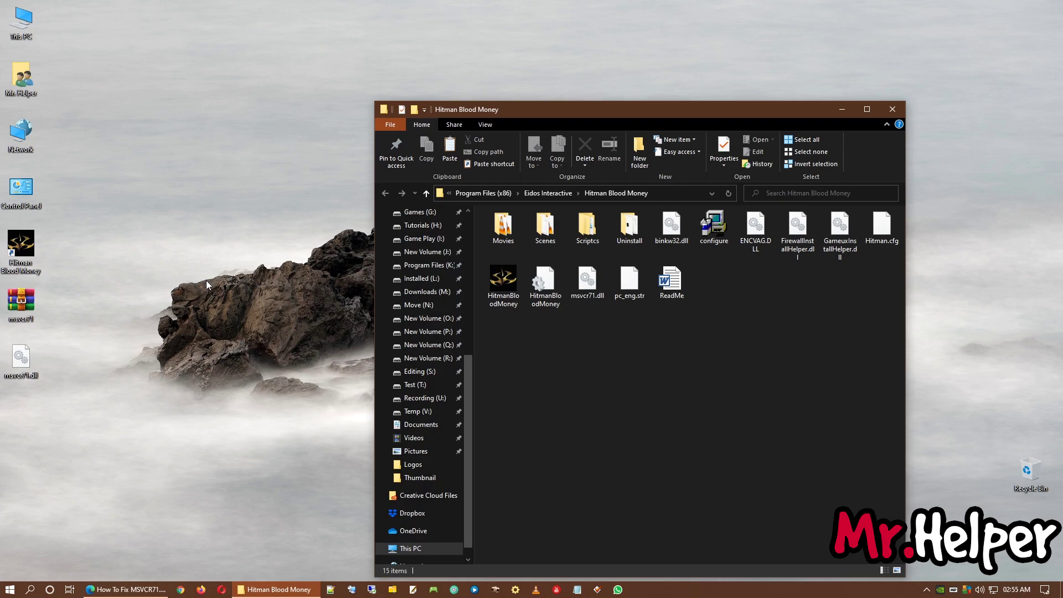
# Step: Close the game folder and open This PC's Properties to confirm a 64-bit system
pyautogui.click(891, 109)
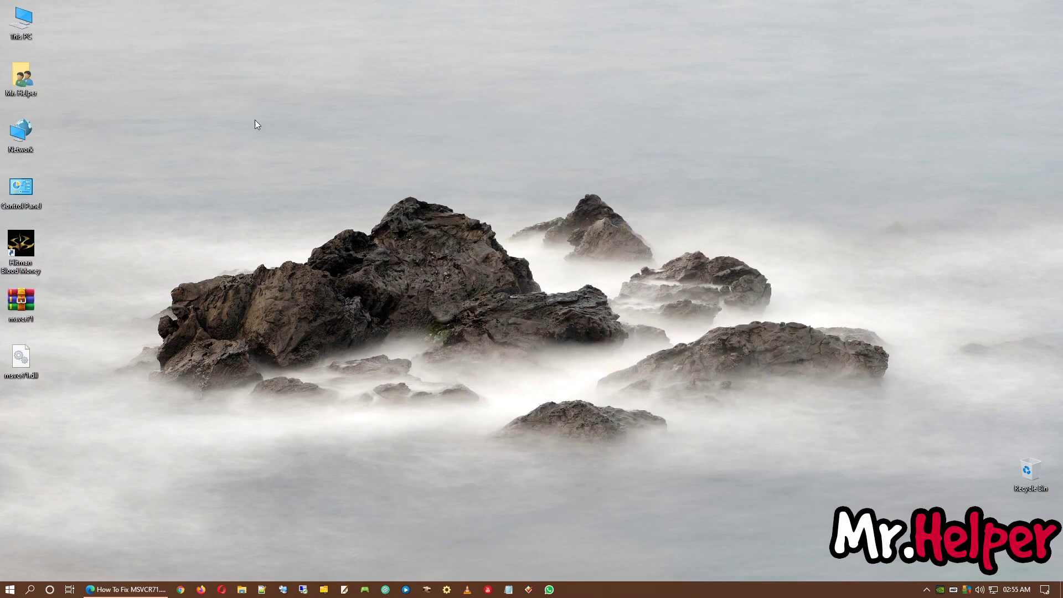
pyautogui.doubleClick(30, 35)
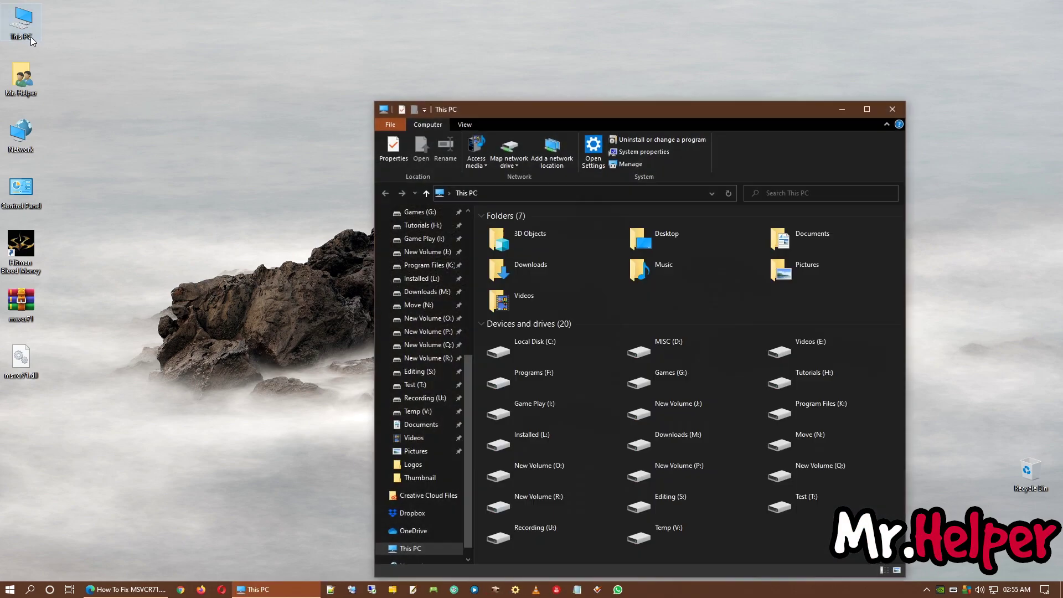
pyautogui.scroll(-1, 443, 510)
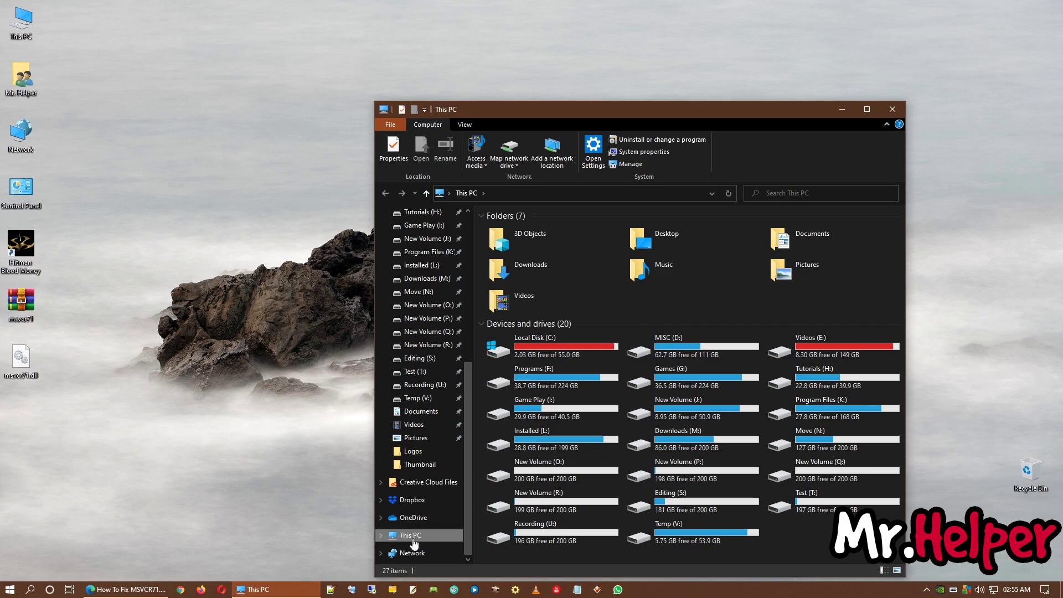
pyautogui.rightClick(410, 535)
pyautogui.click(419, 529)
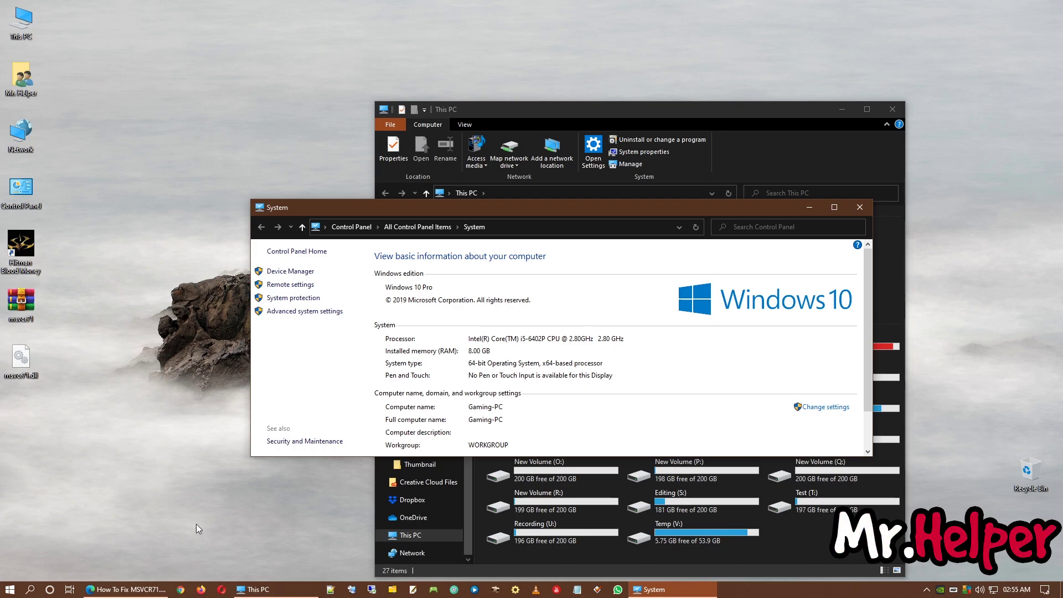
pyautogui.click(145, 589)
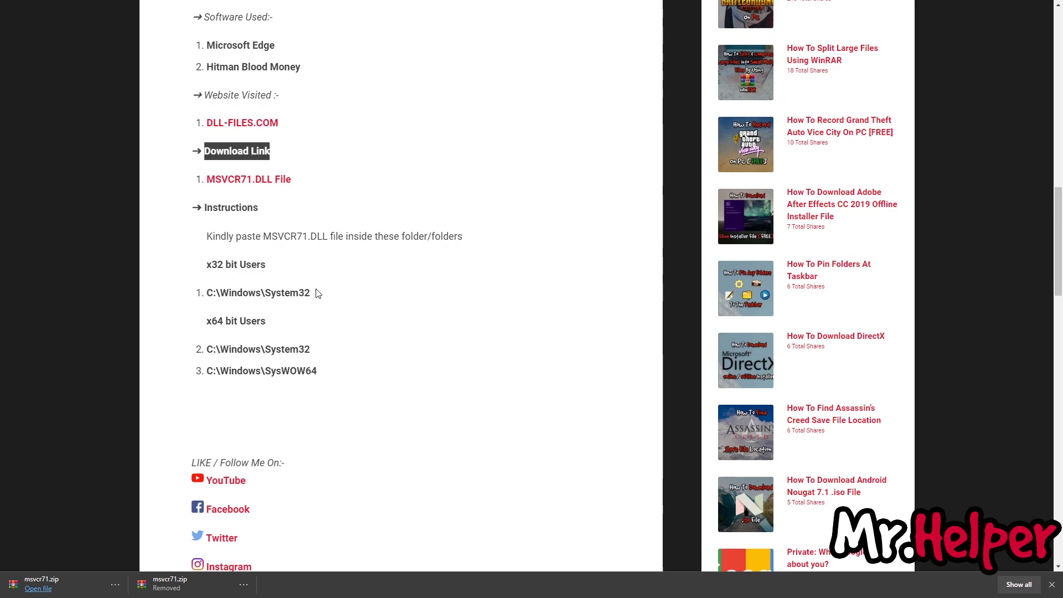
# Step: Copy the C:\Windows\System32 path listed under x64 bit Users in the Edge instructions
pyautogui.moveTo(332, 293); pyautogui.dragTo(208, 299)
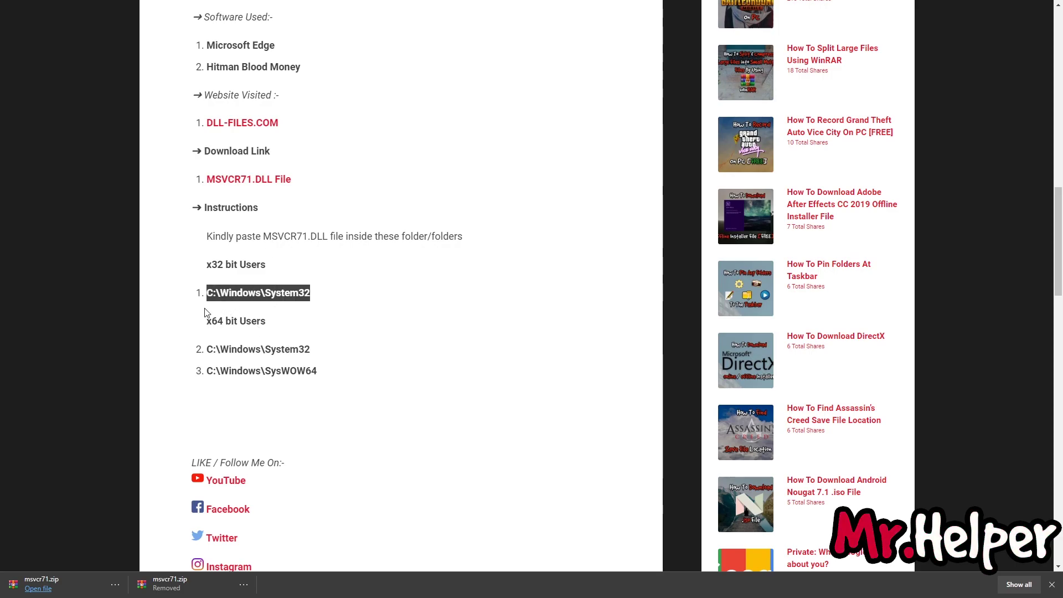
pyautogui.moveTo(202, 324); pyautogui.dragTo(279, 325)
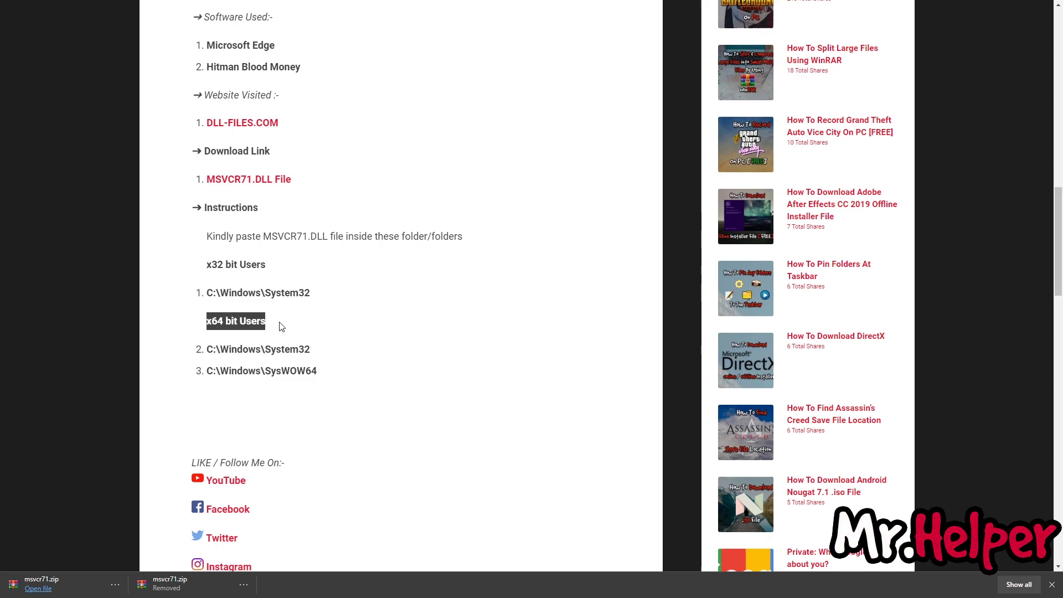
pyautogui.moveTo(326, 373); pyautogui.dragTo(220, 370)
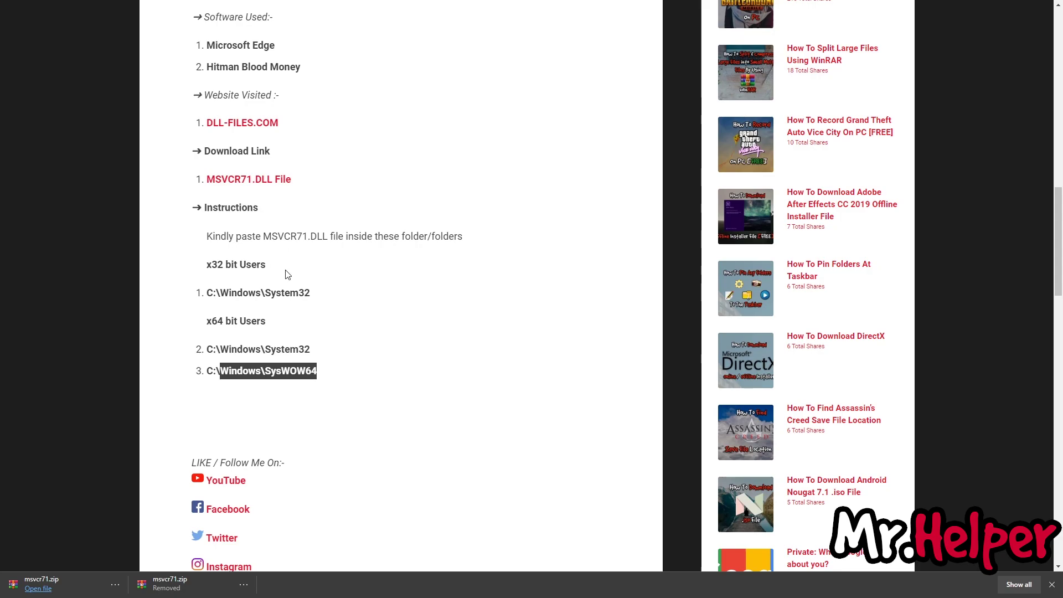
pyautogui.moveTo(208, 294); pyautogui.dragTo(335, 302)
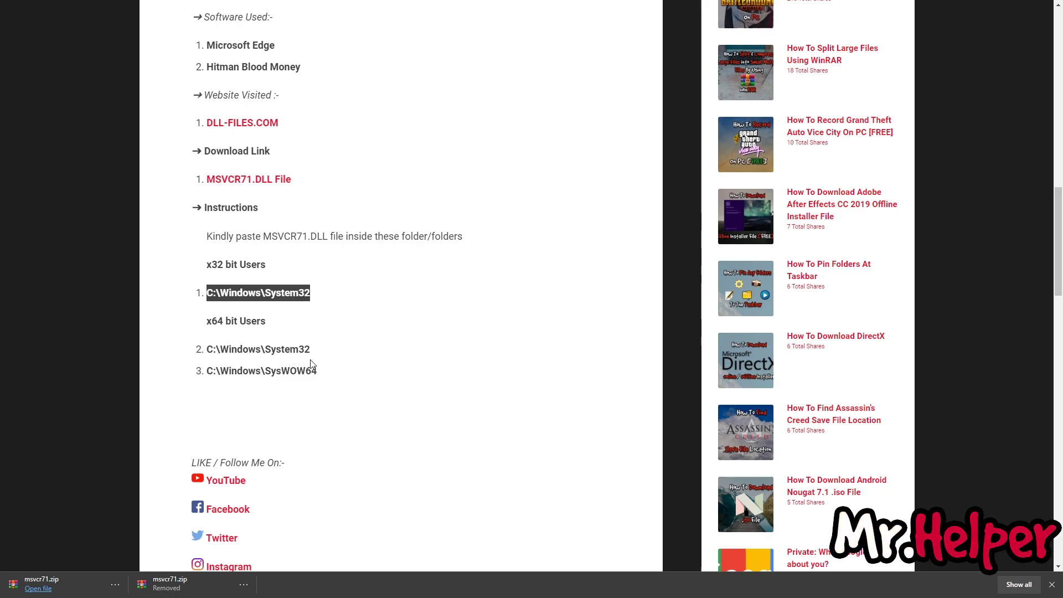
pyautogui.click(211, 349)
pyautogui.moveTo(211, 349); pyautogui.dragTo(321, 335)
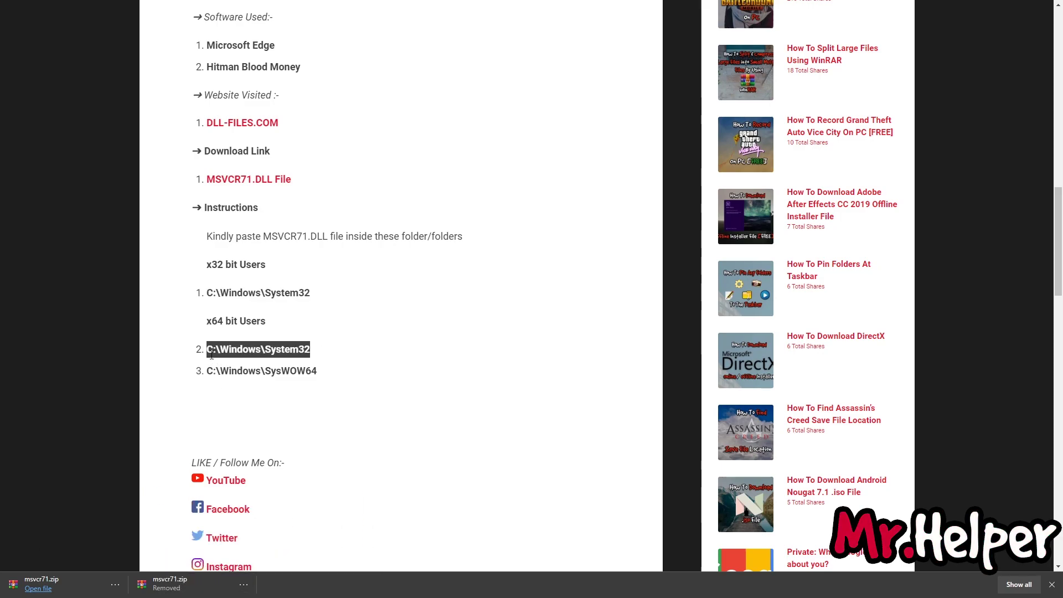
pyautogui.rightClick(268, 351)
pyautogui.click(287, 361)
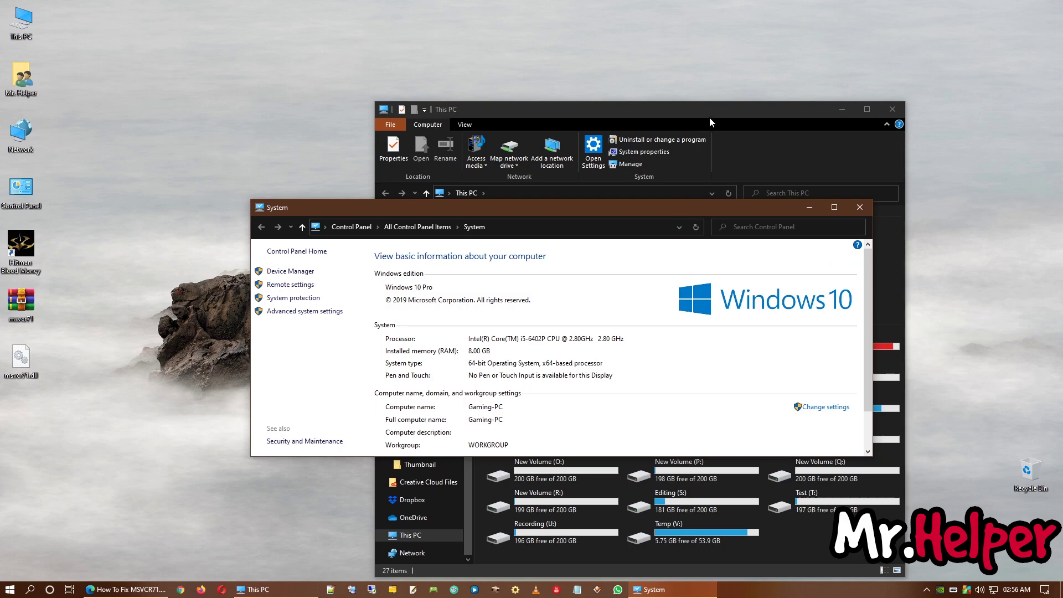
# Step: Go to C:\Windows\System32 by pasting the copied path into the address bar
pyautogui.doubleClick(709, 118)
pyautogui.click(293, 91)
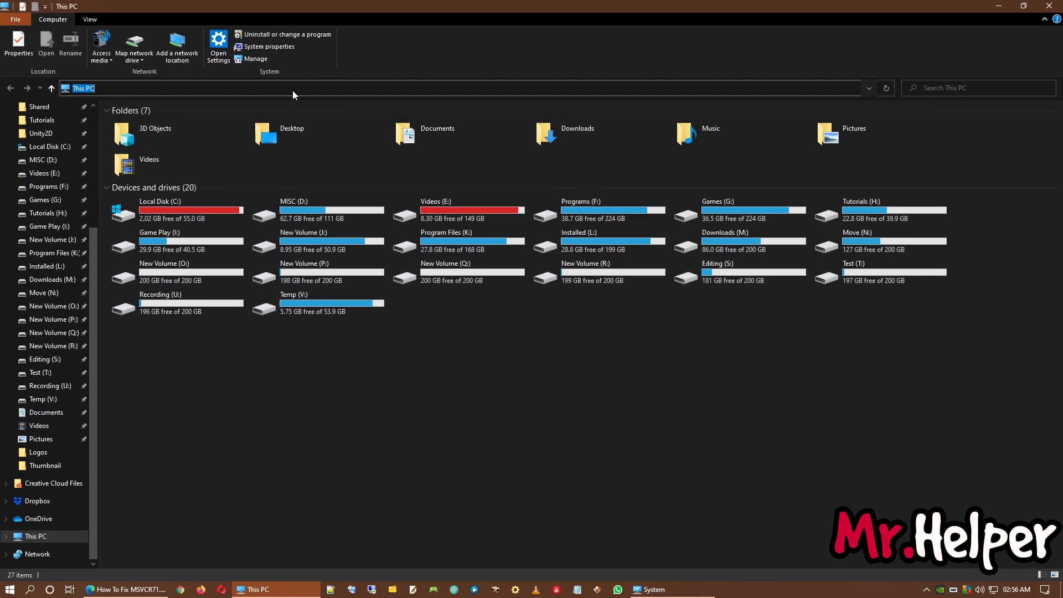
pyautogui.rightClick(292, 91)
pyautogui.click(330, 143)
pyautogui.press('Return')
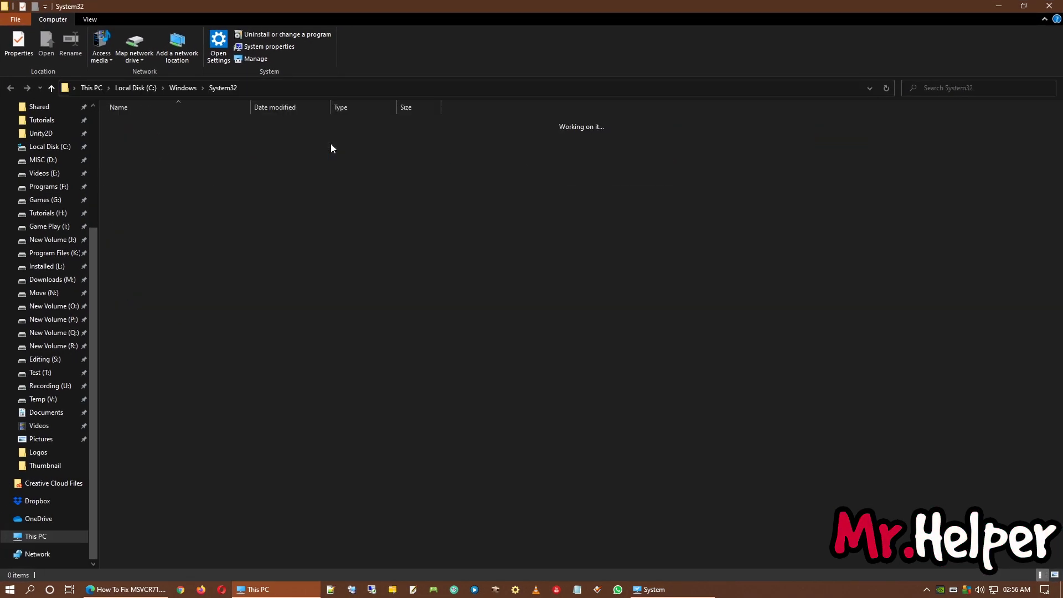
# Step: Copy msvcr71.dll from the desktop into System32, granting administrator permission
pyautogui.moveTo(493, 5); pyautogui.dragTo(605, 65)
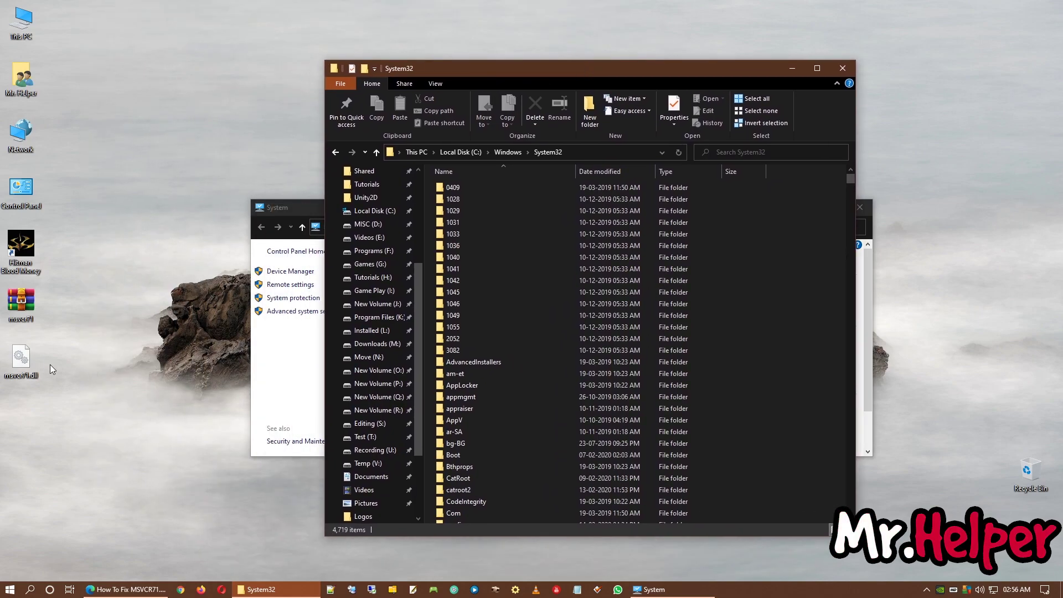
pyautogui.rightClick(24, 371)
pyautogui.click(53, 308)
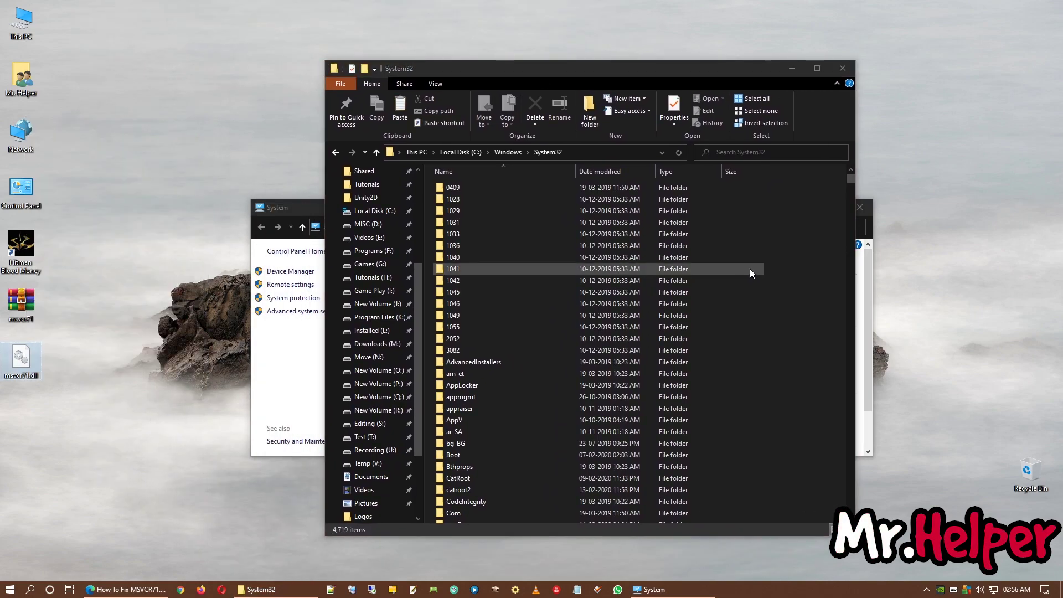
pyautogui.rightClick(749, 268)
pyautogui.click(780, 329)
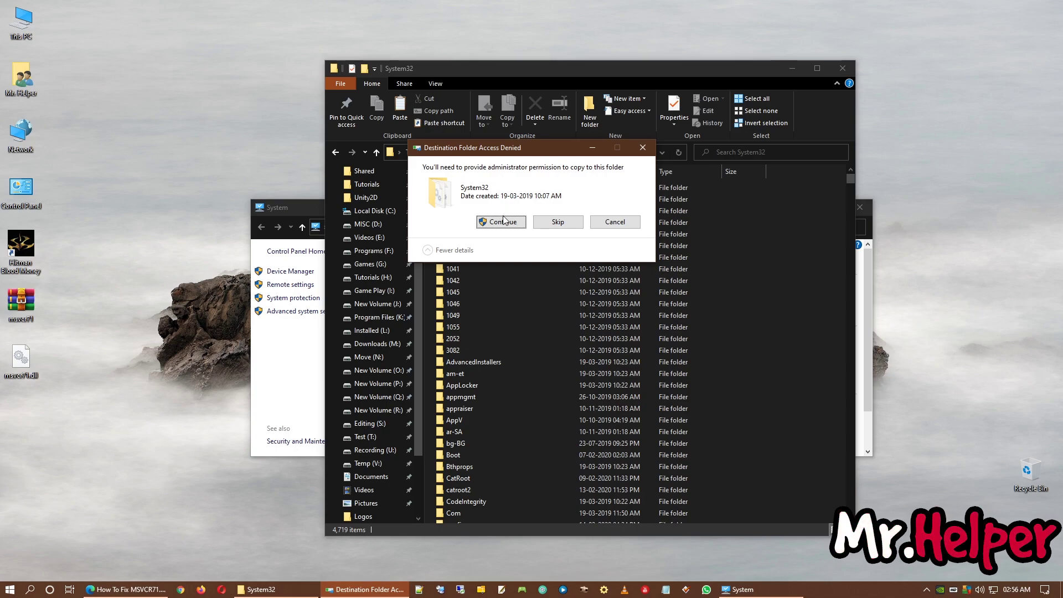
pyautogui.click(504, 222)
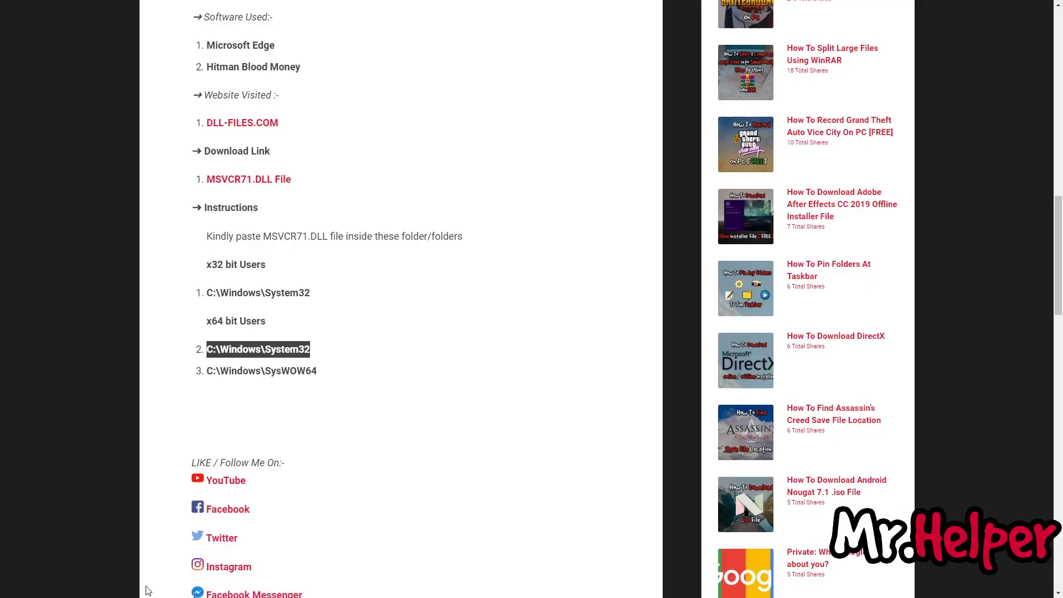
# Step: Open C:\Windows\SysWOW64 in File Explorer using the path copied from Edge
pyautogui.click(307, 371)
pyautogui.tripleClick(212, 370)
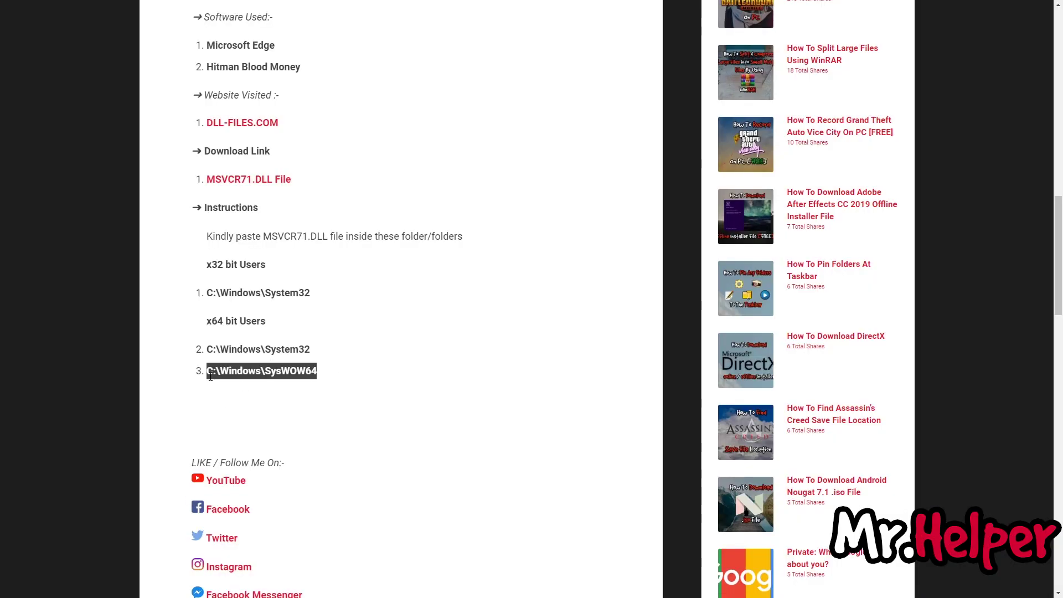
pyautogui.rightClick(213, 373)
pyautogui.click(226, 377)
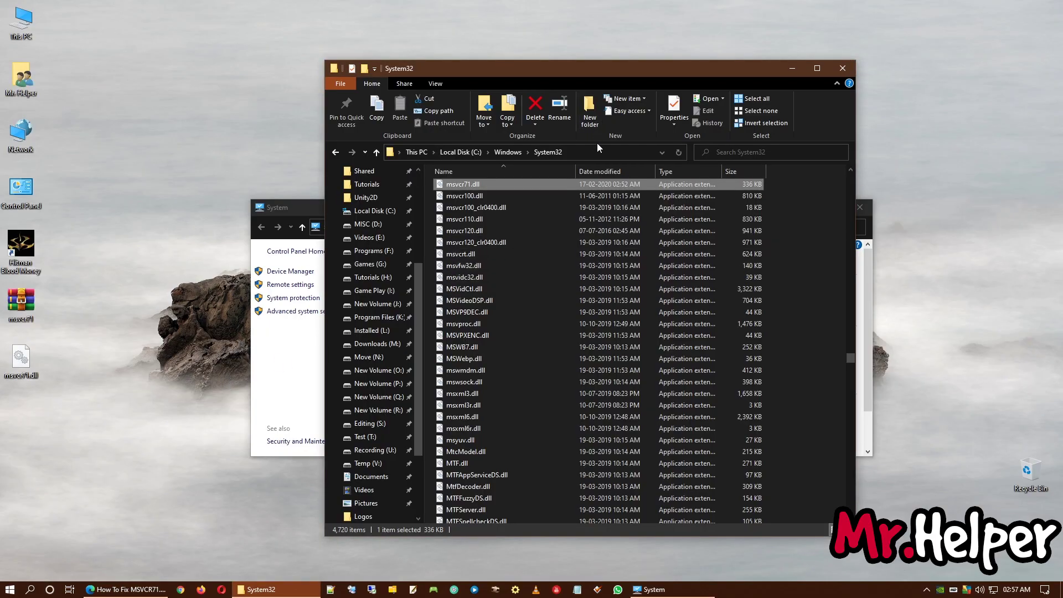
pyautogui.click(598, 152)
pyautogui.hotkey('ctrl', 'v')
pyautogui.press('Return')
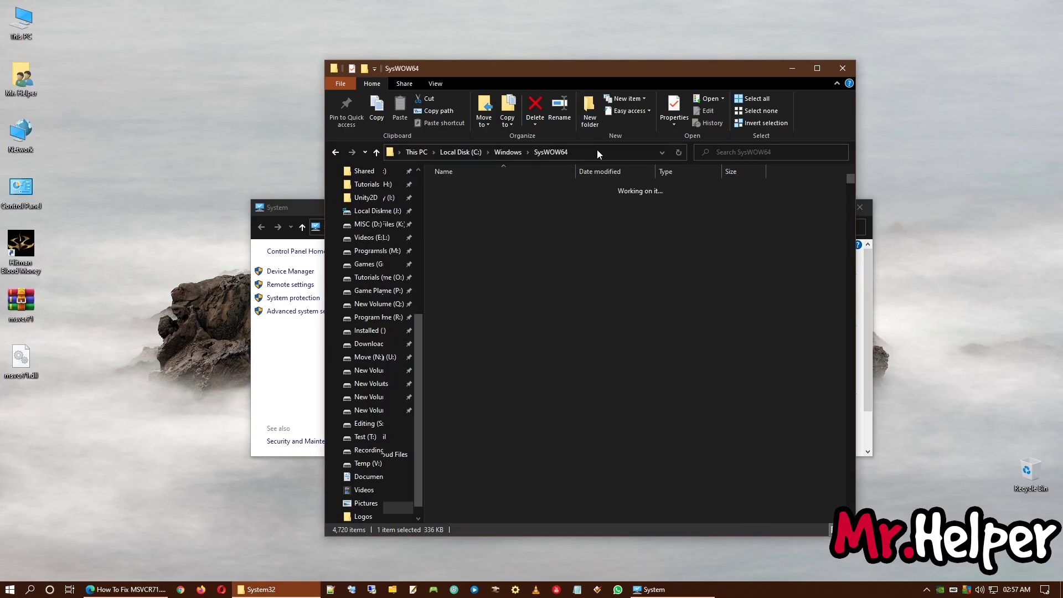
# Step: Paste the desktop msvcr71.dll into SysWOW64 with administrator permission, then close both windows
pyautogui.rightClick(32, 365)
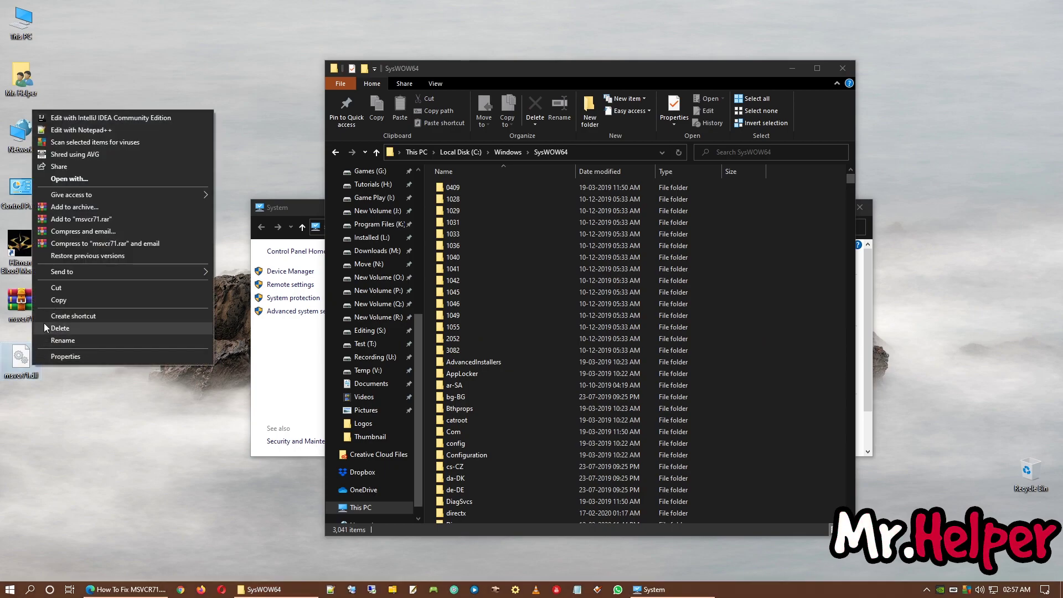
pyautogui.click(51, 305)
pyautogui.rightClick(774, 294)
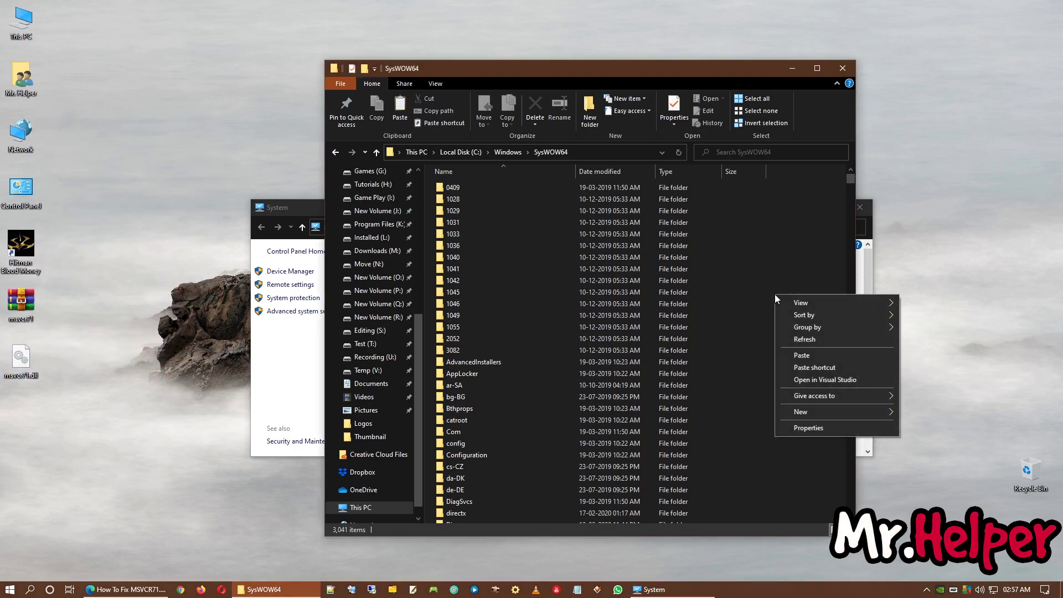
pyautogui.click(801, 355)
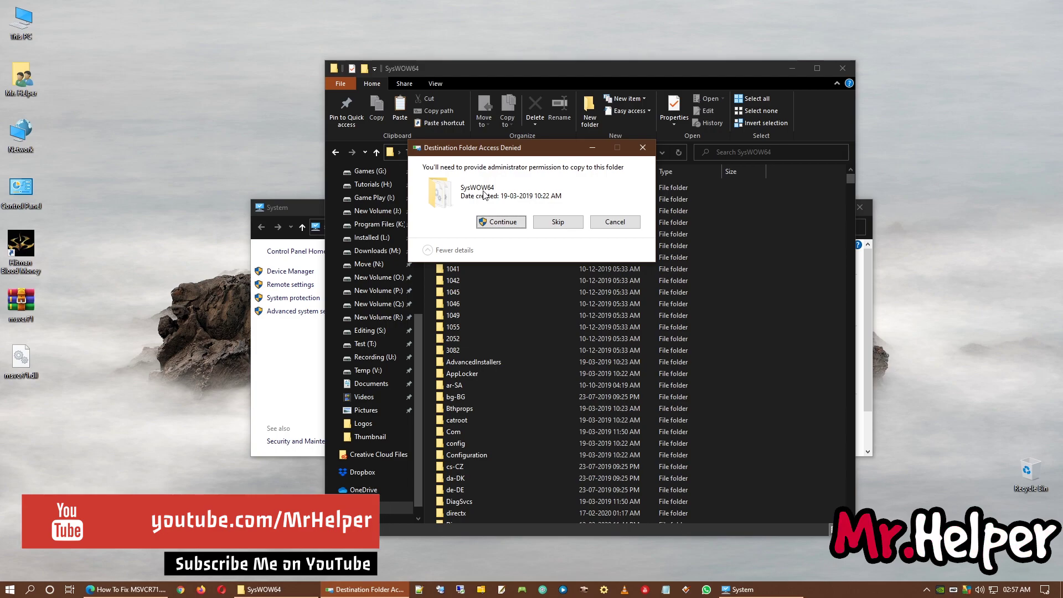
pyautogui.click(500, 221)
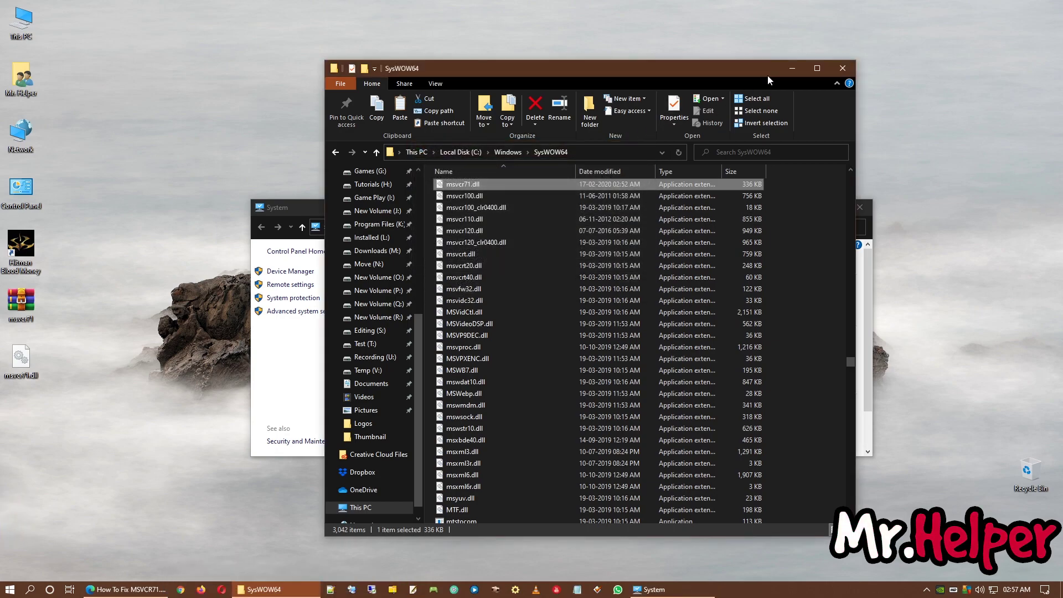
pyautogui.click(842, 66)
pyautogui.click(859, 210)
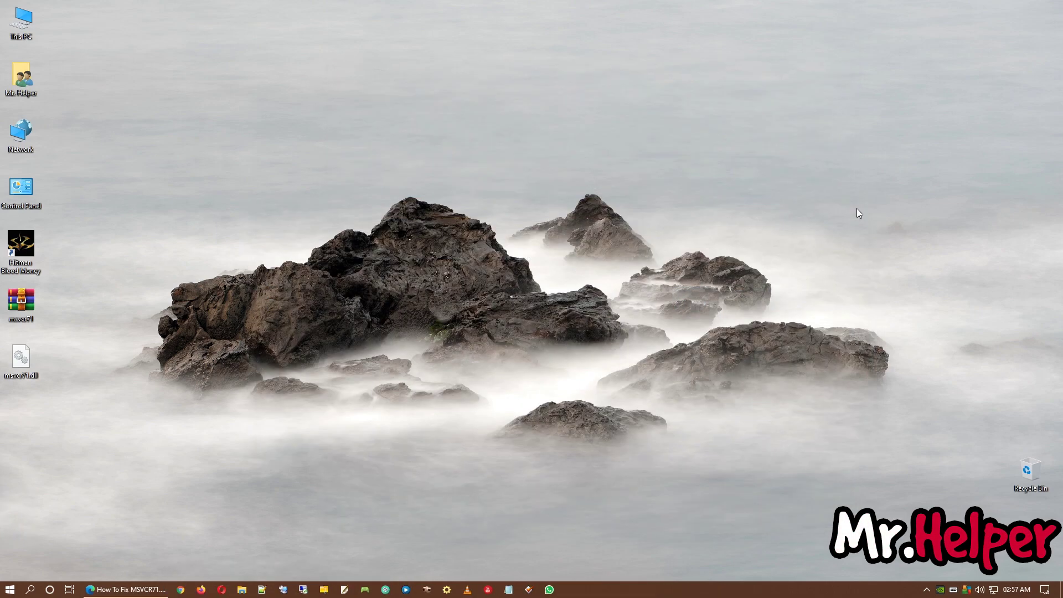